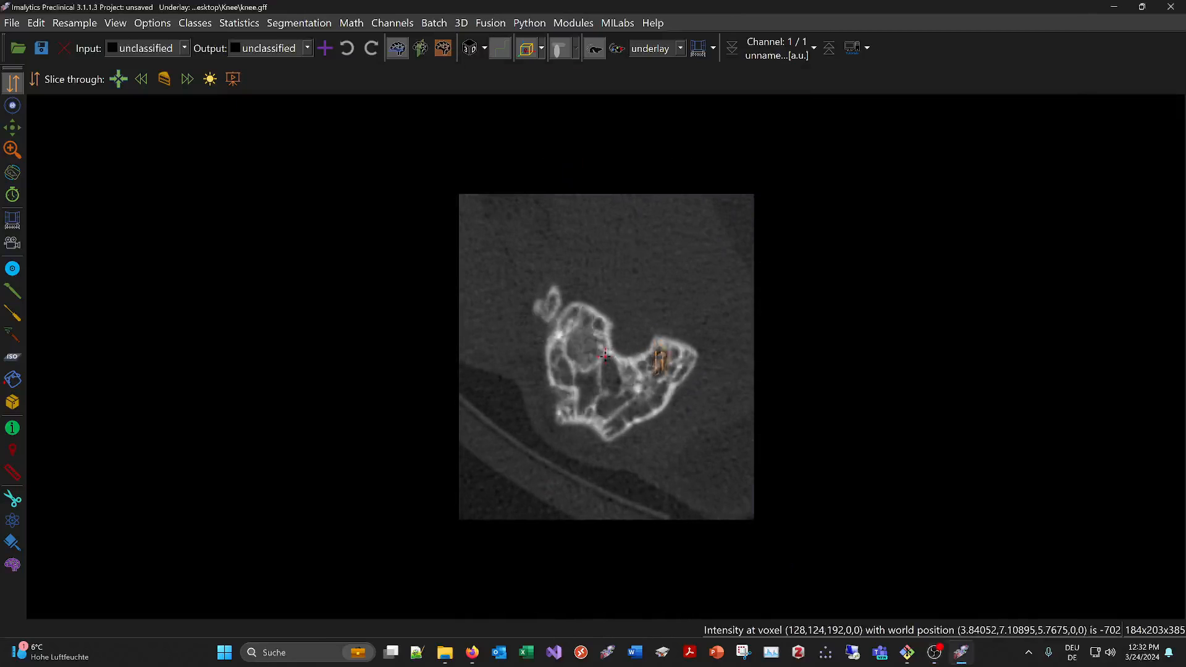
Show the 3D rendering of the knee beside the slice view
left_click(470, 48)
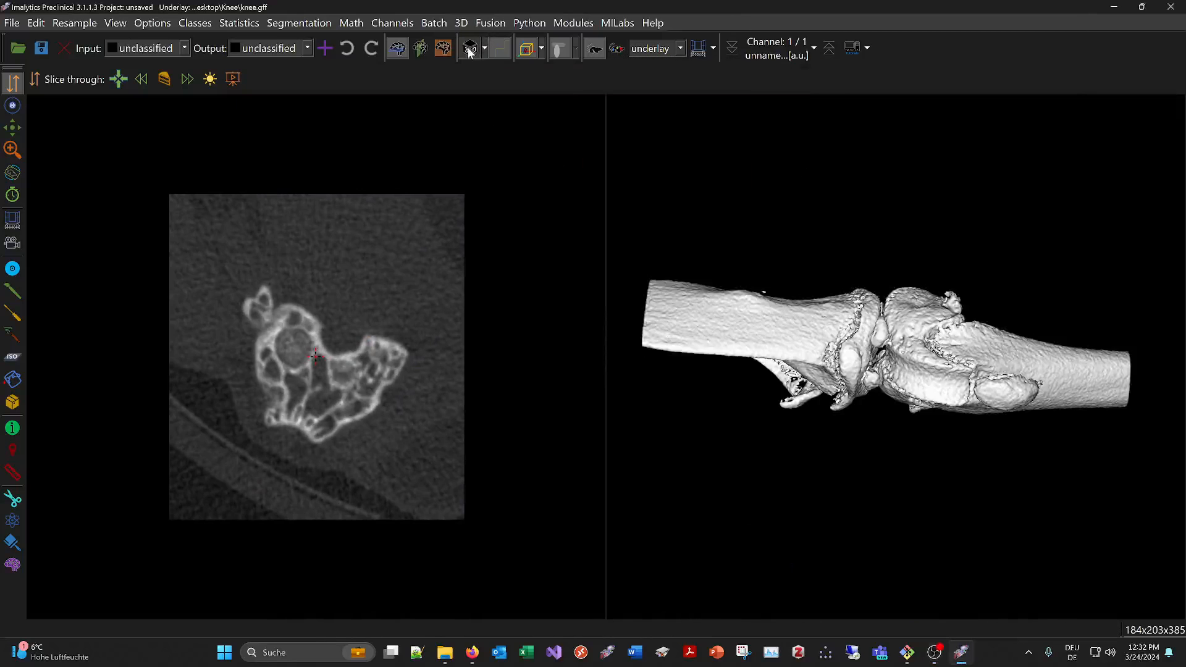
left_click_drag(973, 441, 636, 404)
Set the underlay windowing minimum to -1000, enter a new maximum, and accept the range
left_click(699, 50)
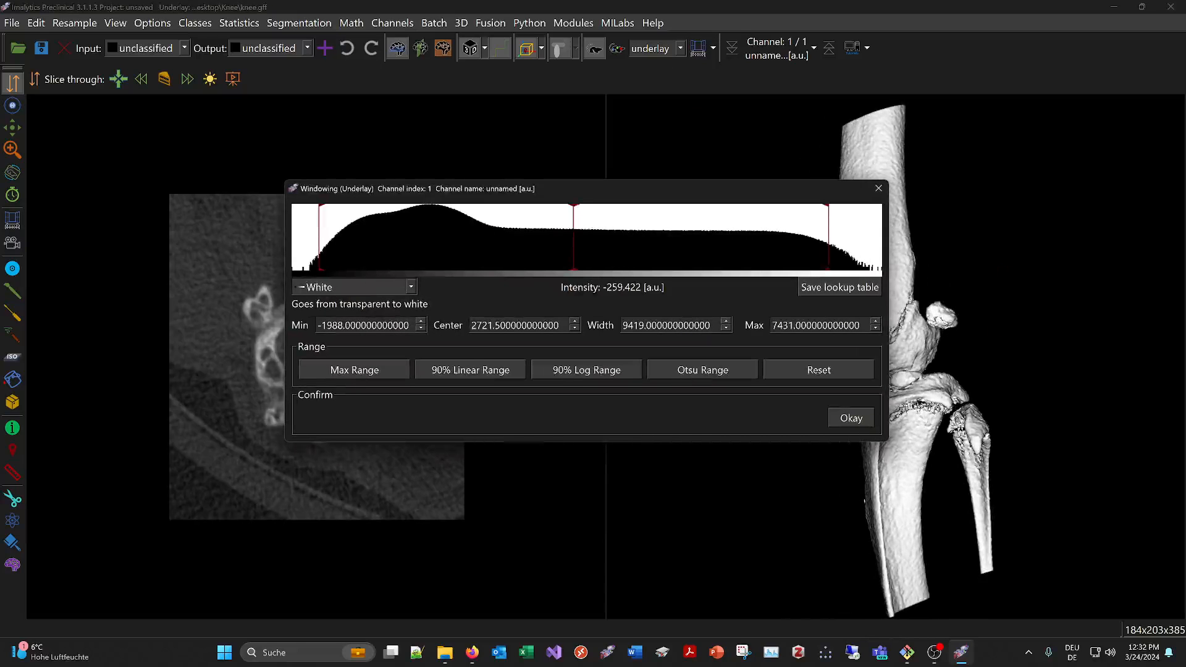
left_click_drag(326, 326, 461, 327)
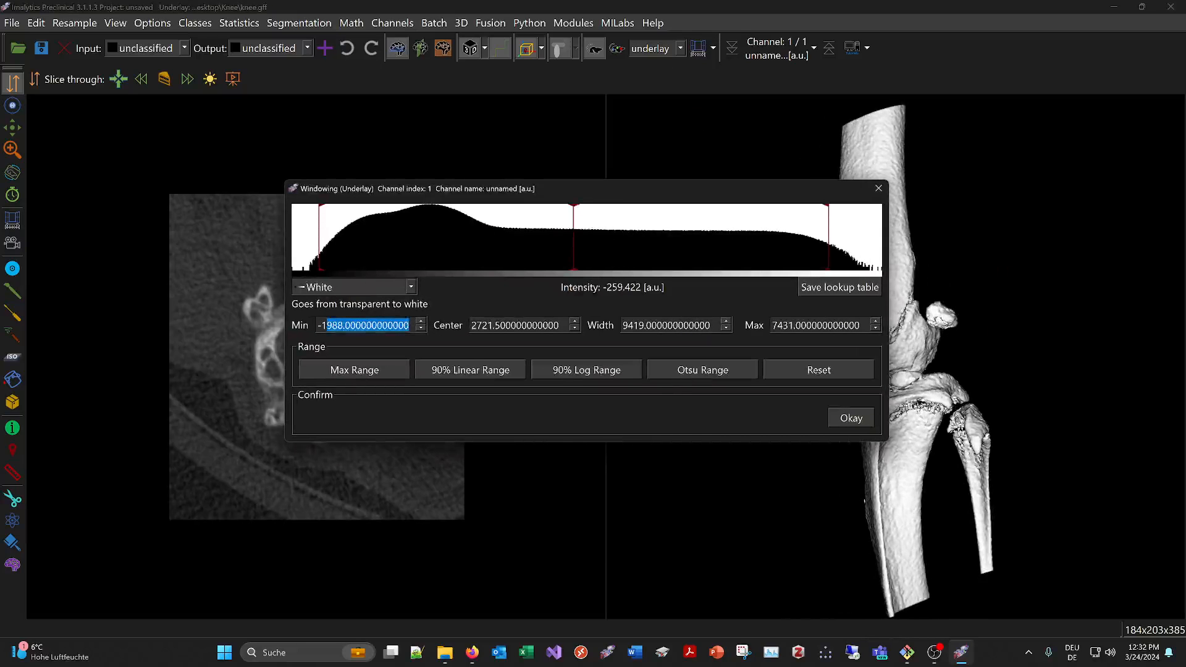
type("1000")
left_click_drag(864, 326, 739, 328)
type("7")
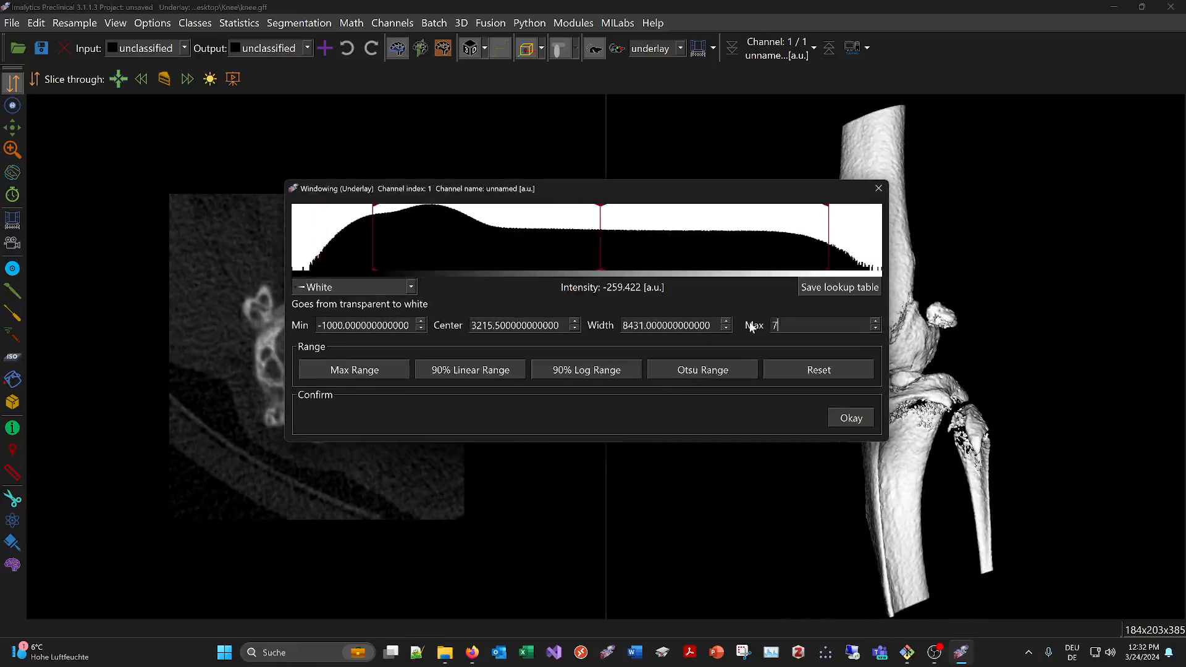
left_click(840, 417)
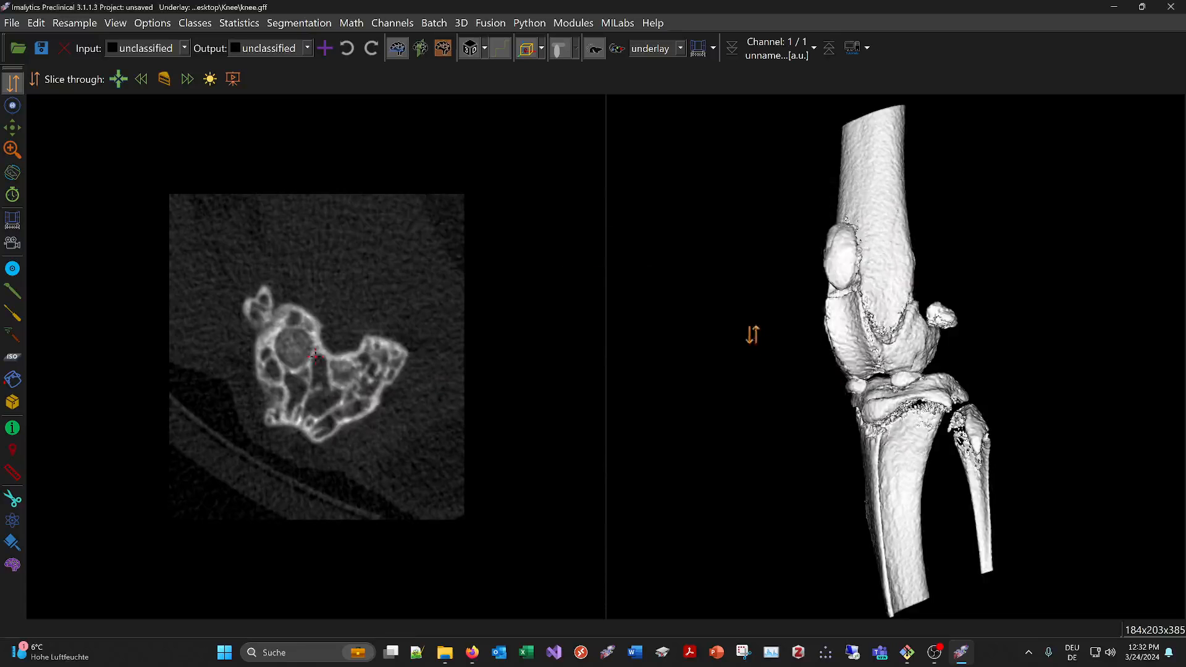
Add a new segmentation class named Bone
left_click_drag(754, 330, 752, 371)
left_click_drag(934, 373, 875, 319)
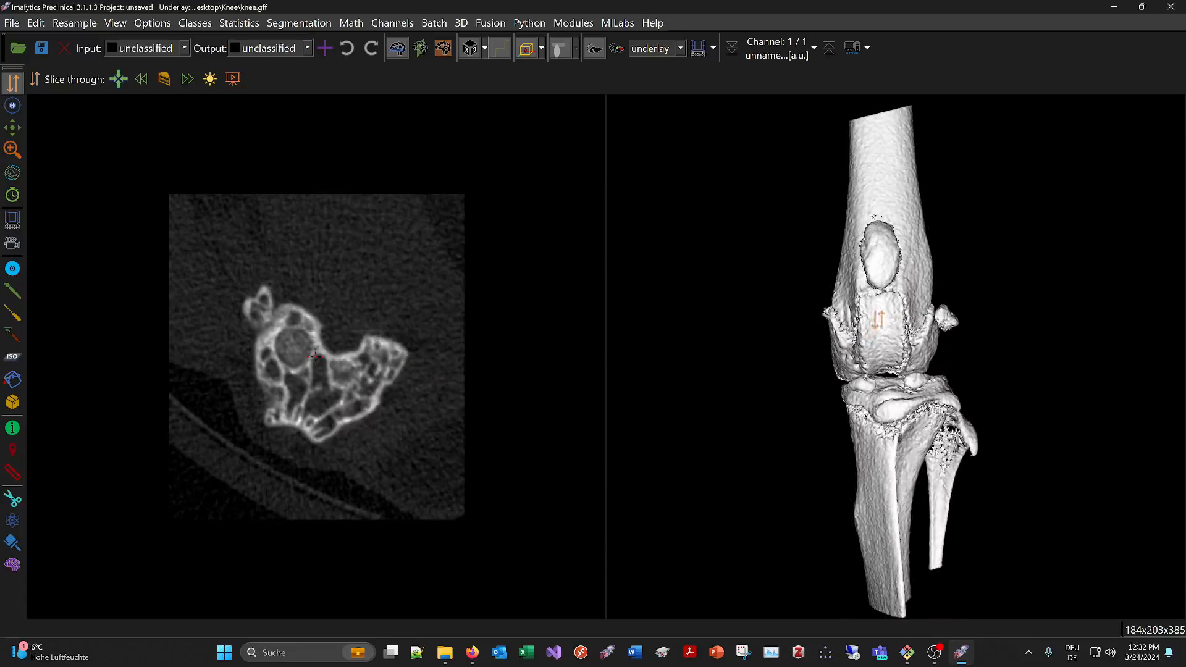
right_click(875, 319)
left_click(893, 328)
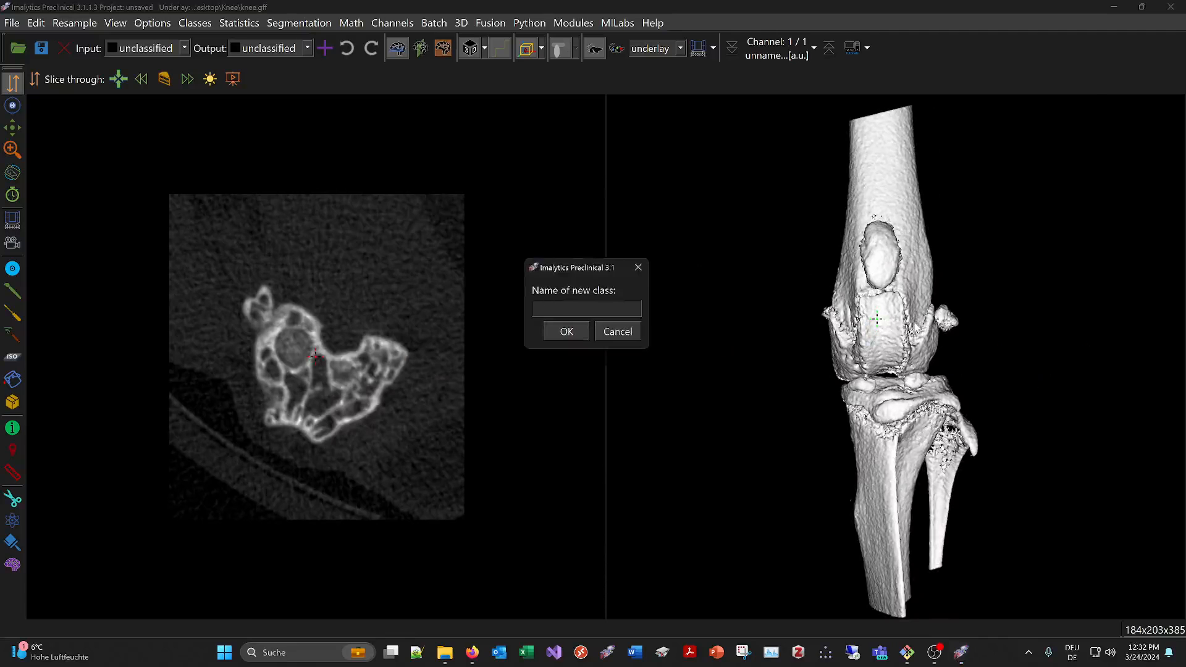
type("Bone")
key("Return")
Segment the underlay into the Bone class with a threshold above 3000
right_click(884, 296)
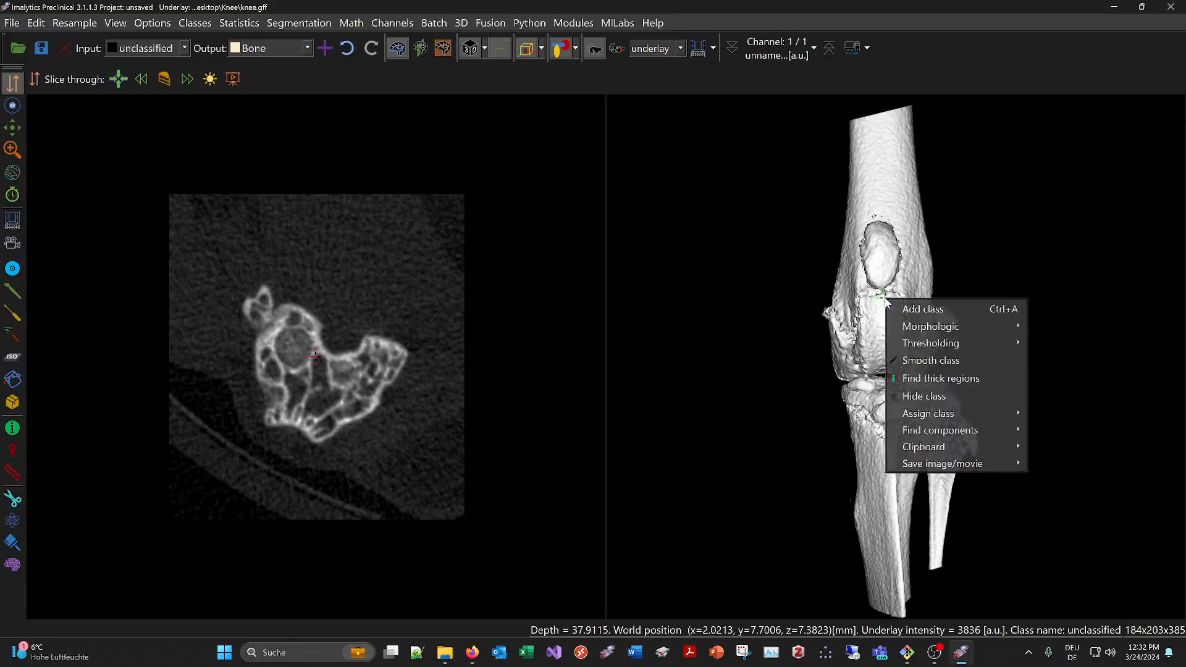
mouse_move(944, 344)
left_click(1050, 343)
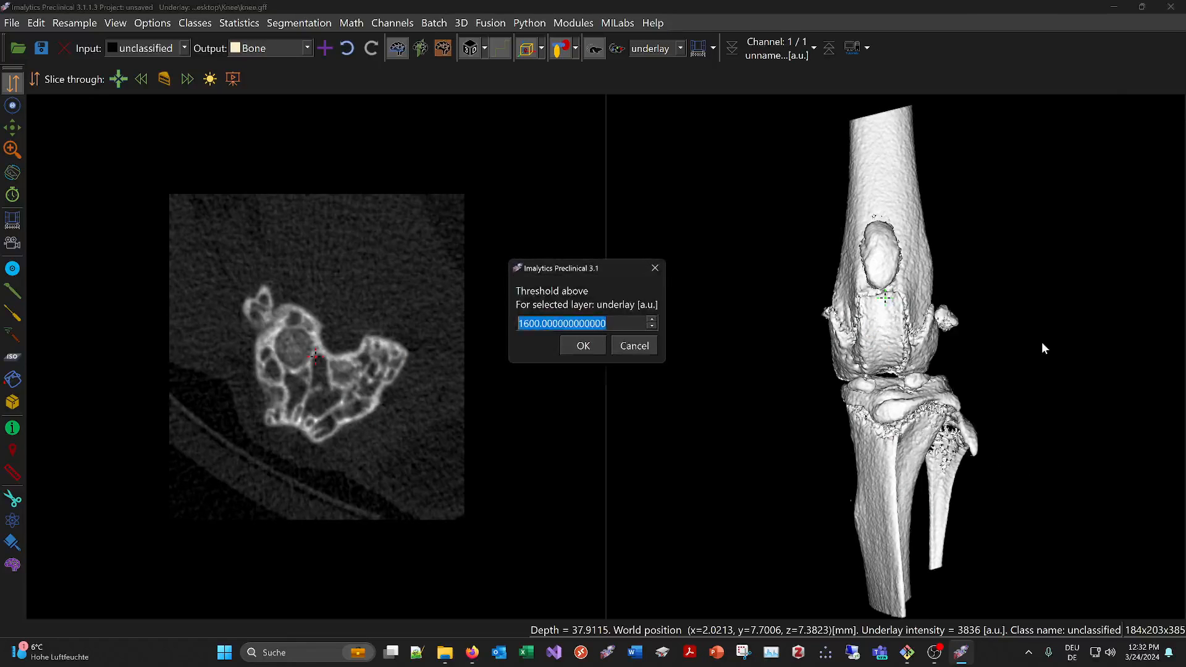
type("30")
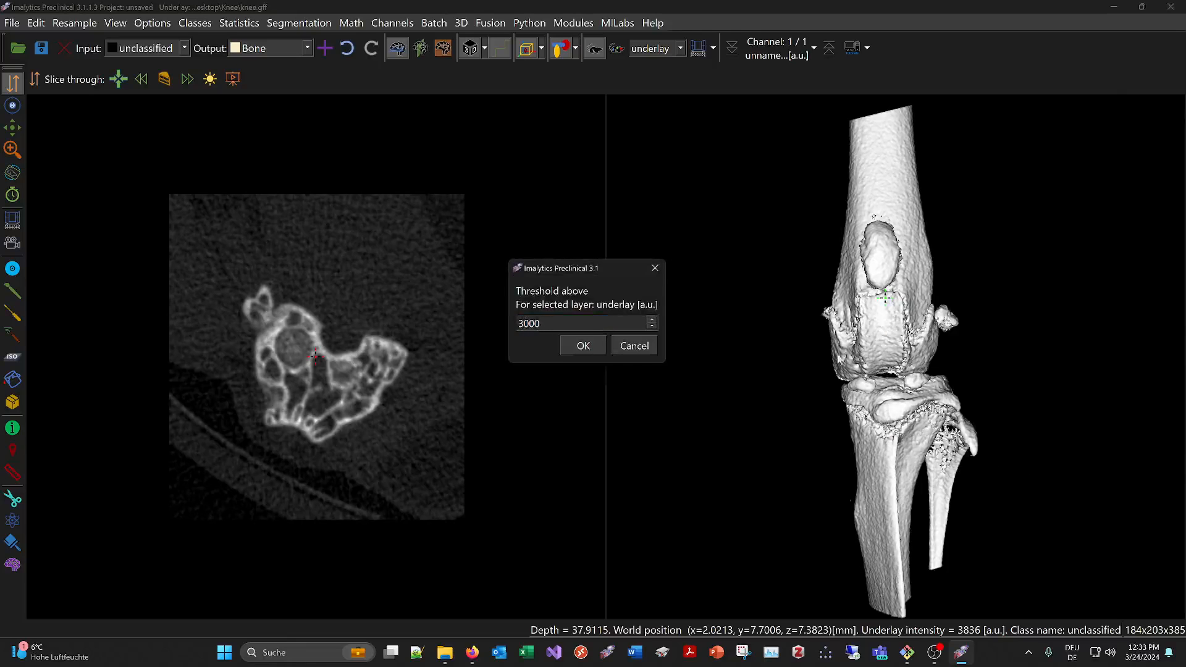
left_click(598, 345)
Hide the grayscale underlay image, leaving the segmentation on display
left_click_drag(969, 323, 556, 103)
left_click(594, 49)
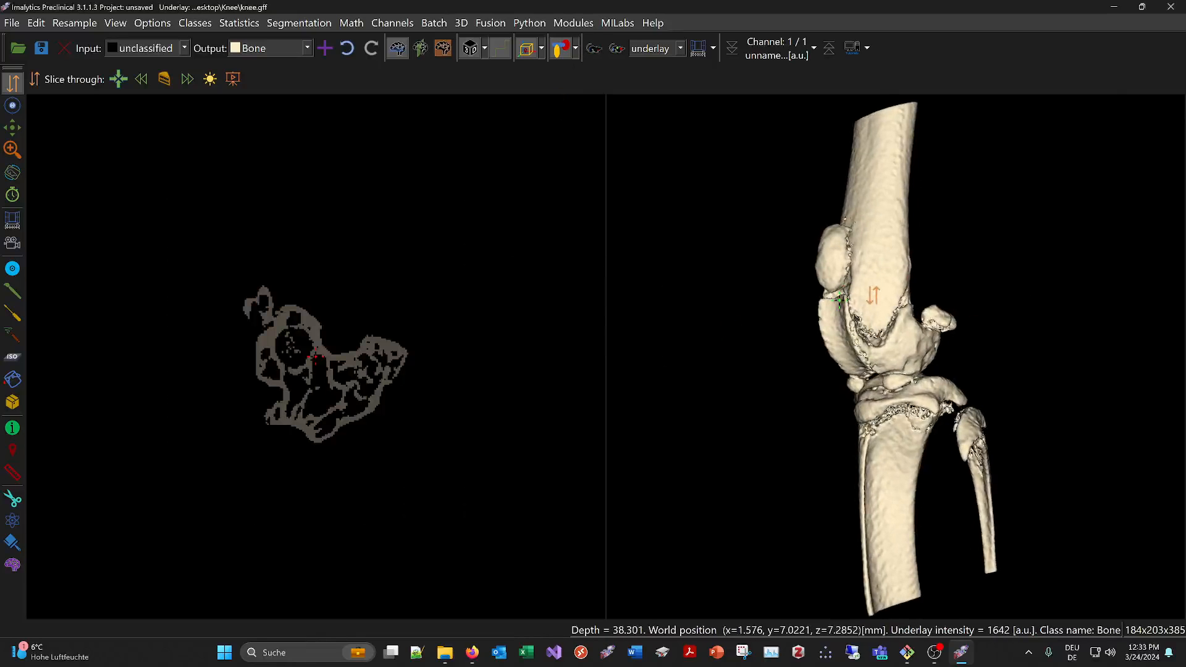
left_click_drag(874, 309, 878, 333)
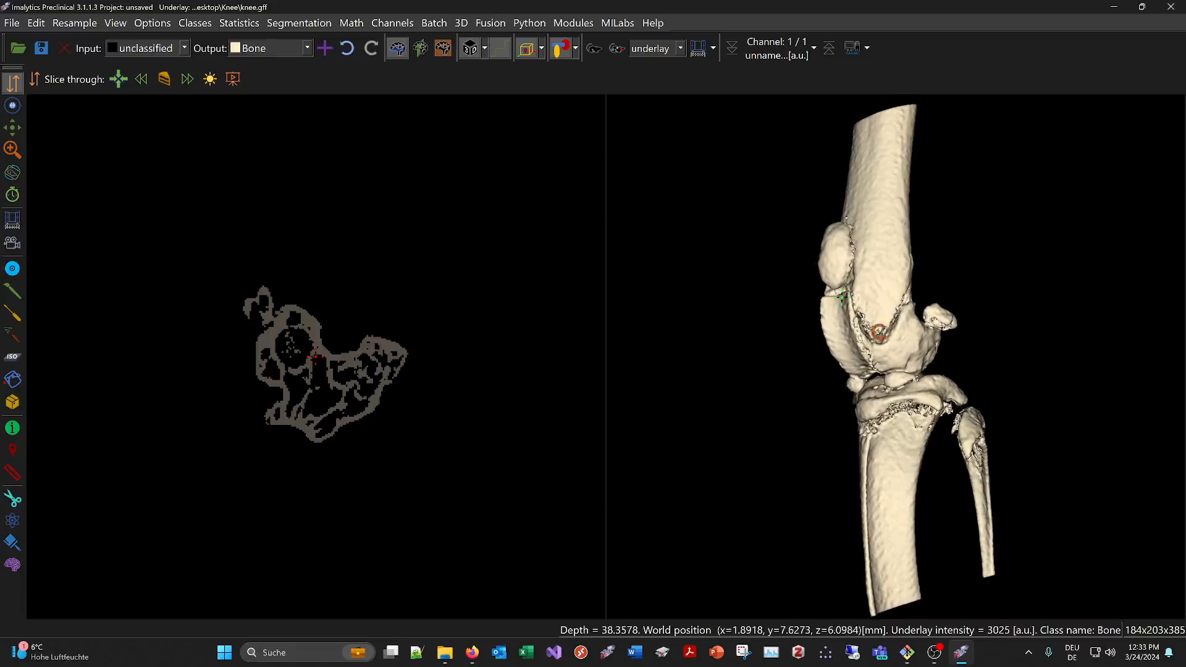
Add a class named Fibula and region-fill the separate slender bone beside the tibia from Bone into it
right_click(870, 291)
left_click(895, 300)
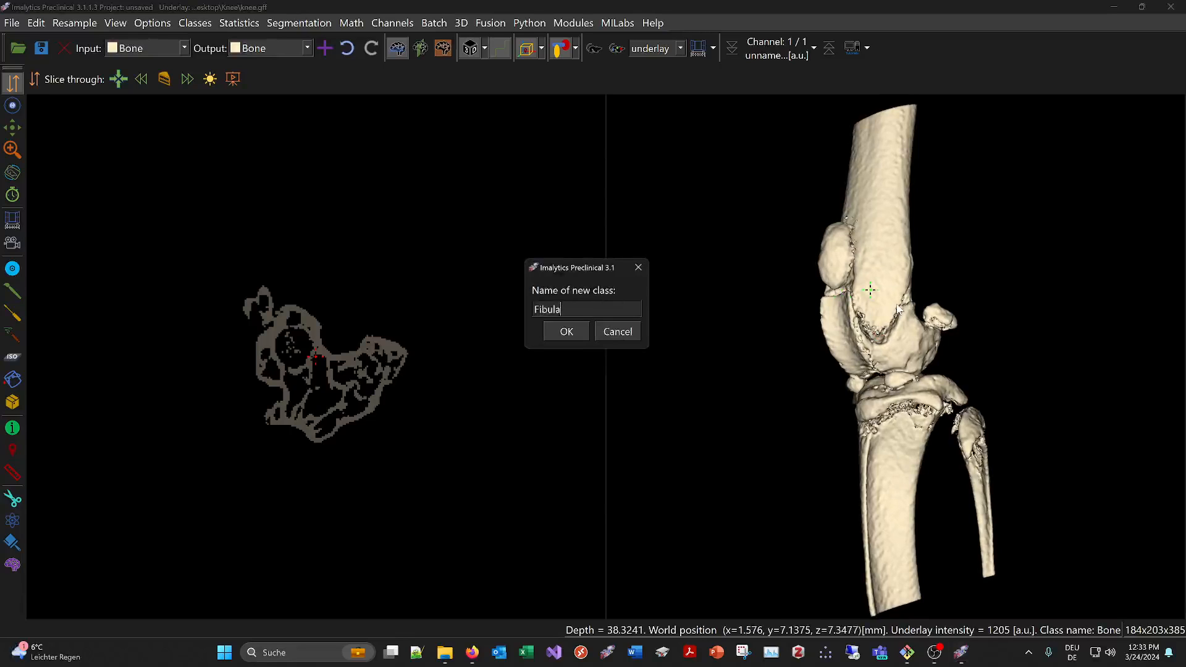
key("Return")
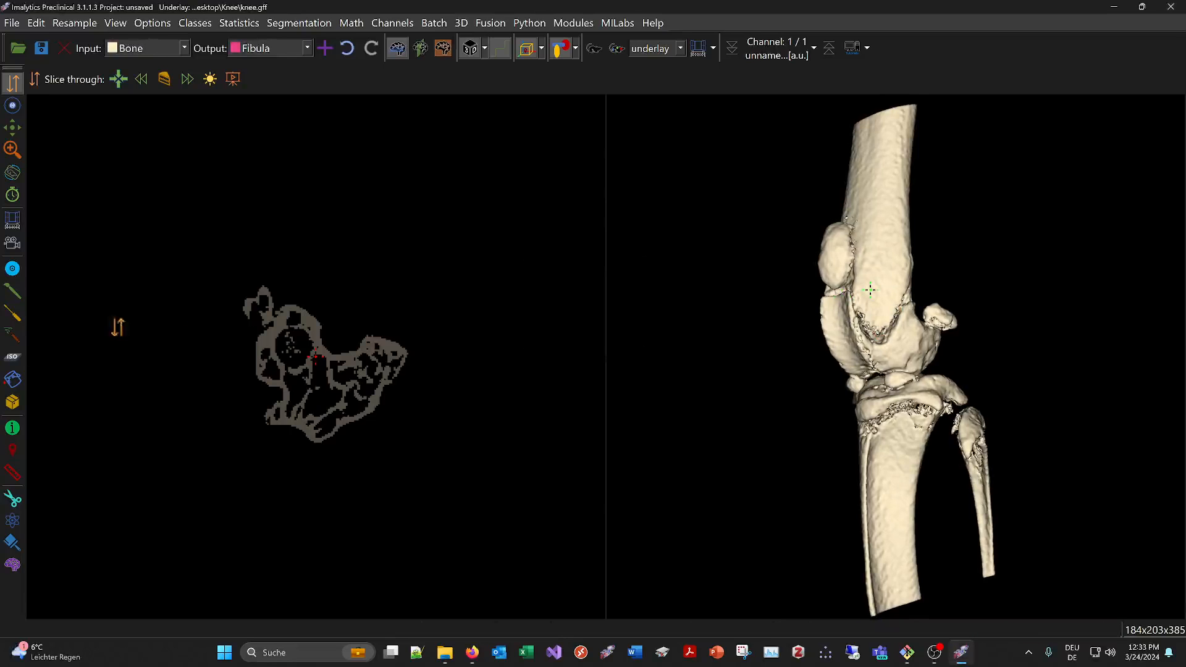
left_click(10, 383)
left_click(975, 425)
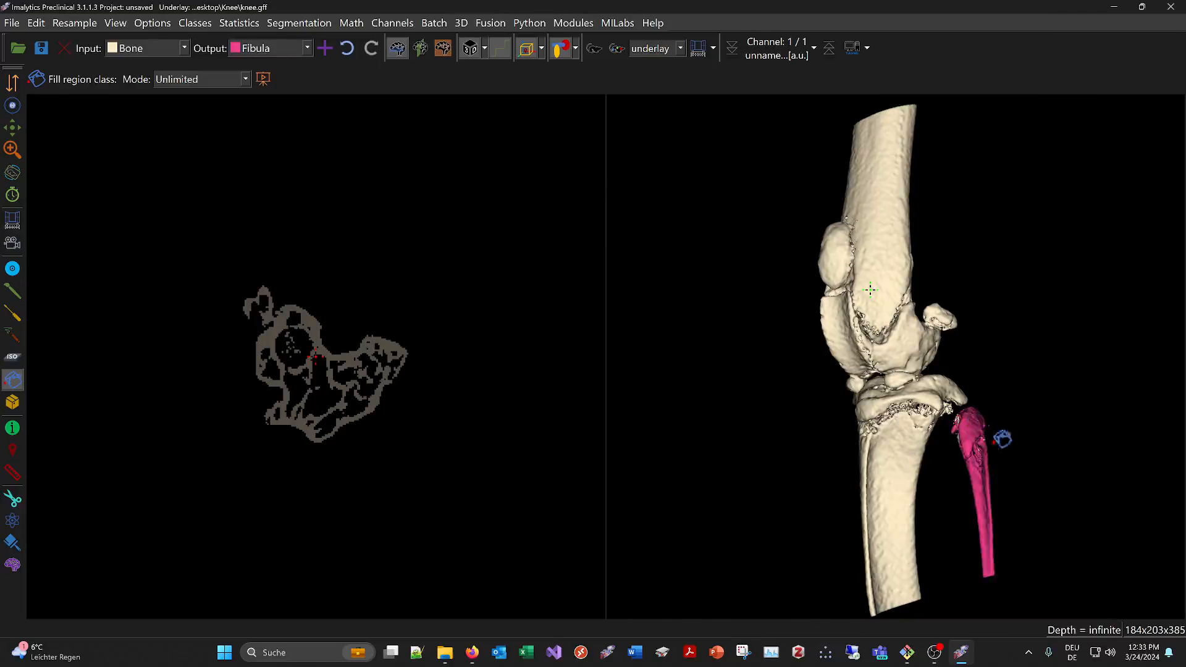
Outline the leftover Bone fragments around the fibula with Draw segmentation, restricted to the input class, to assign them to Fibula
middle_click_drag(1023, 463, 976, 414)
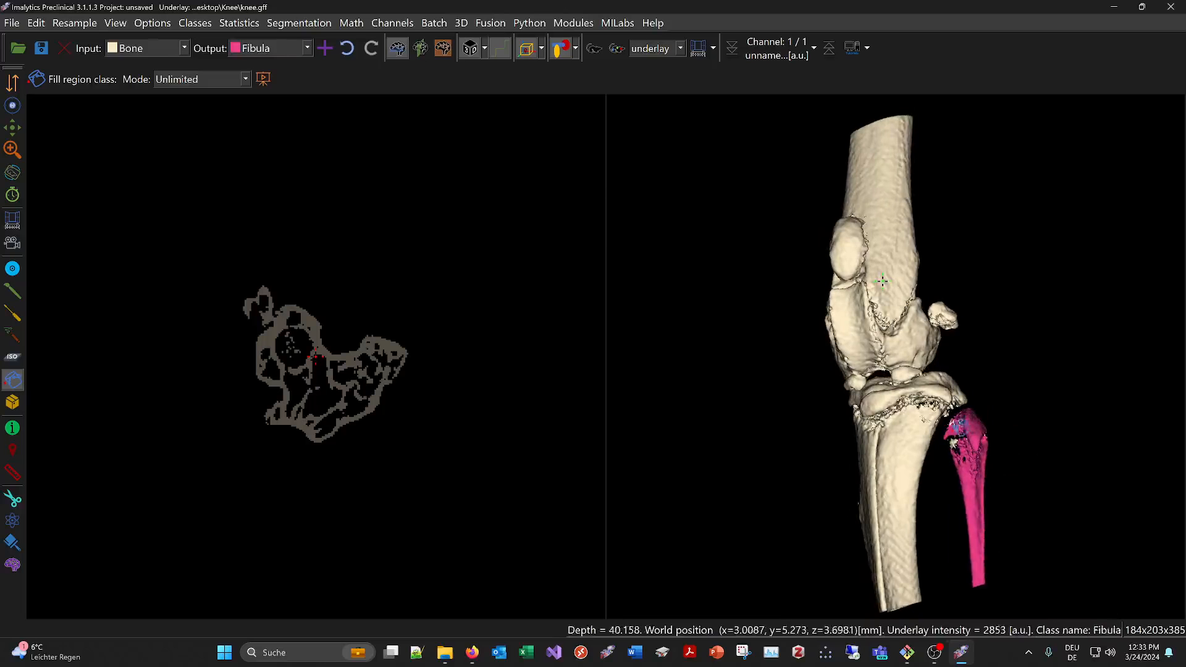
scroll(988, 464, "up", 3)
middle_click_drag(974, 478, 866, 440)
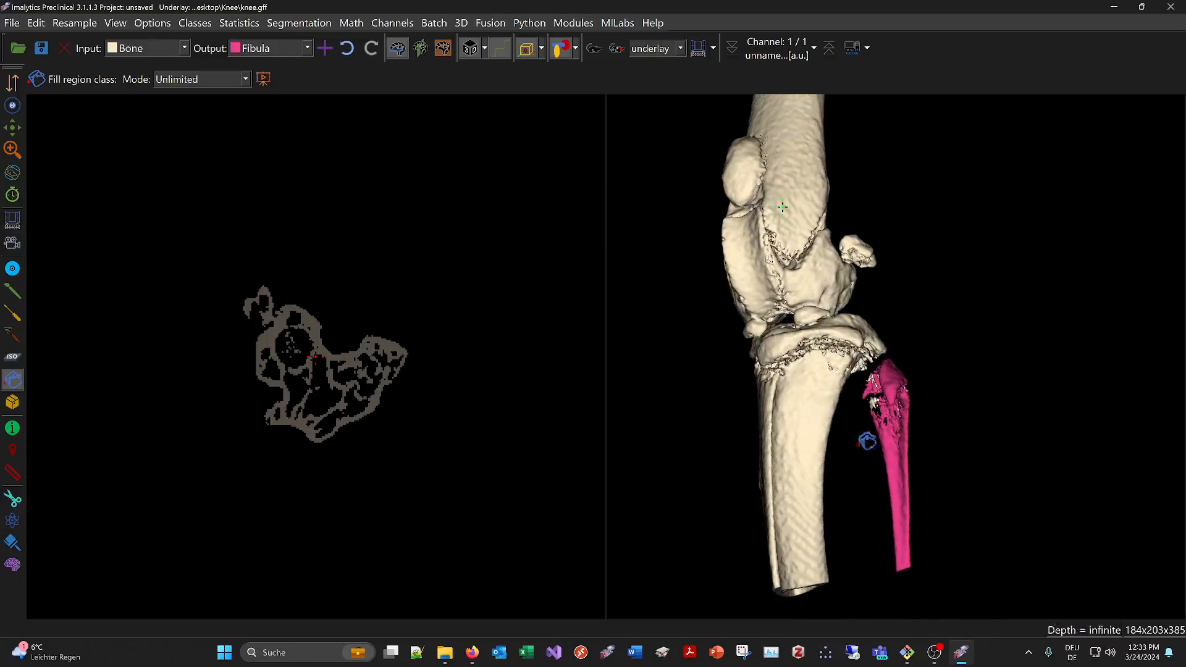
left_click(13, 291)
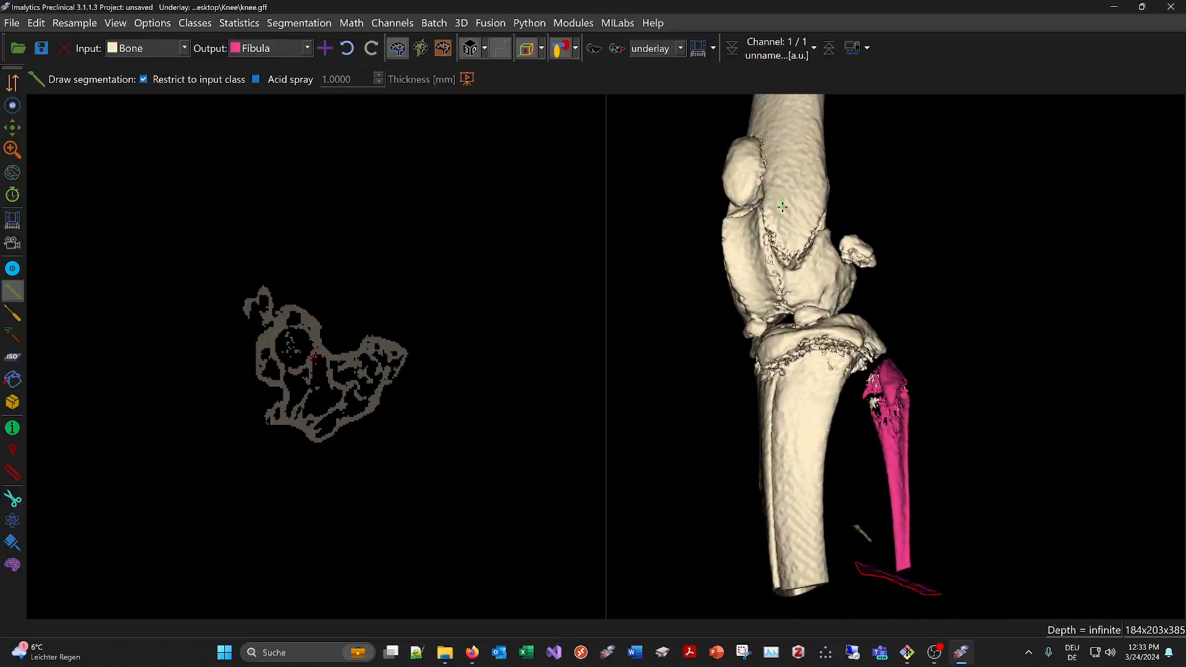
left_click_drag(857, 563, 857, 418)
mouse_move(885, 364)
left_mouse_down()
mouse_move(999, 391)
mouse_move(1039, 511)
mouse_move(940, 437)
left_mouse_up()
middle_click_drag(940, 437, 908, 383)
Set the input class to Fibula and output to Bone, and outline the stray Fibula speck near the tibia to reassign it
scroll(764, 181, "up", 5)
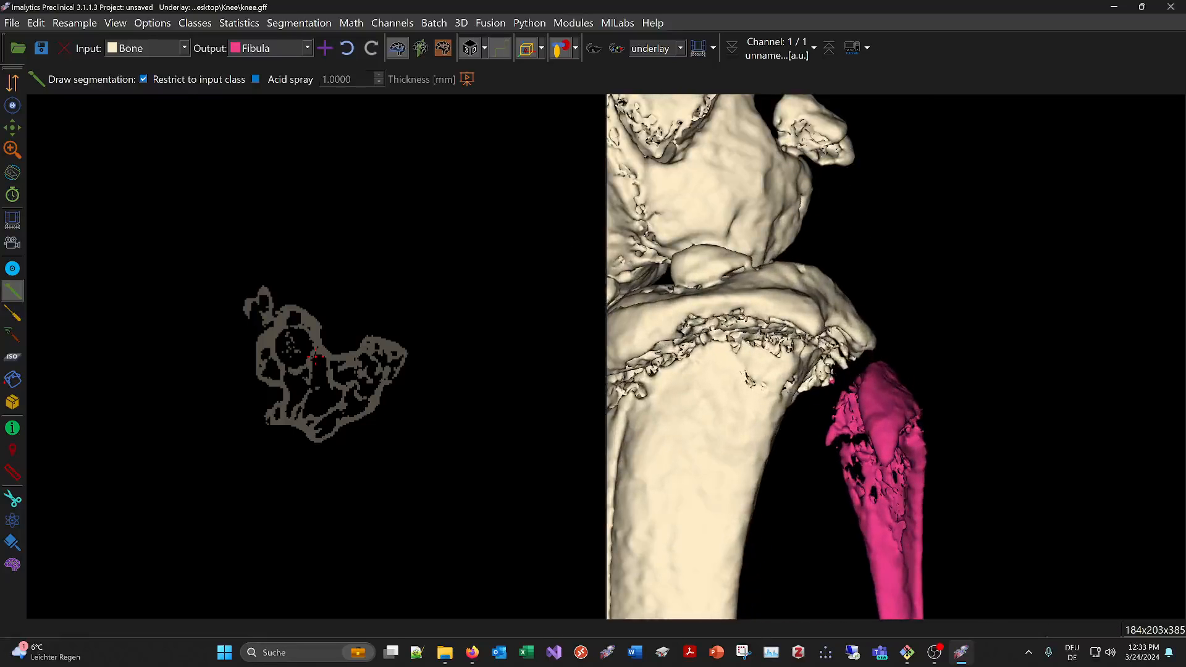
left_click(147, 43)
left_click(140, 95)
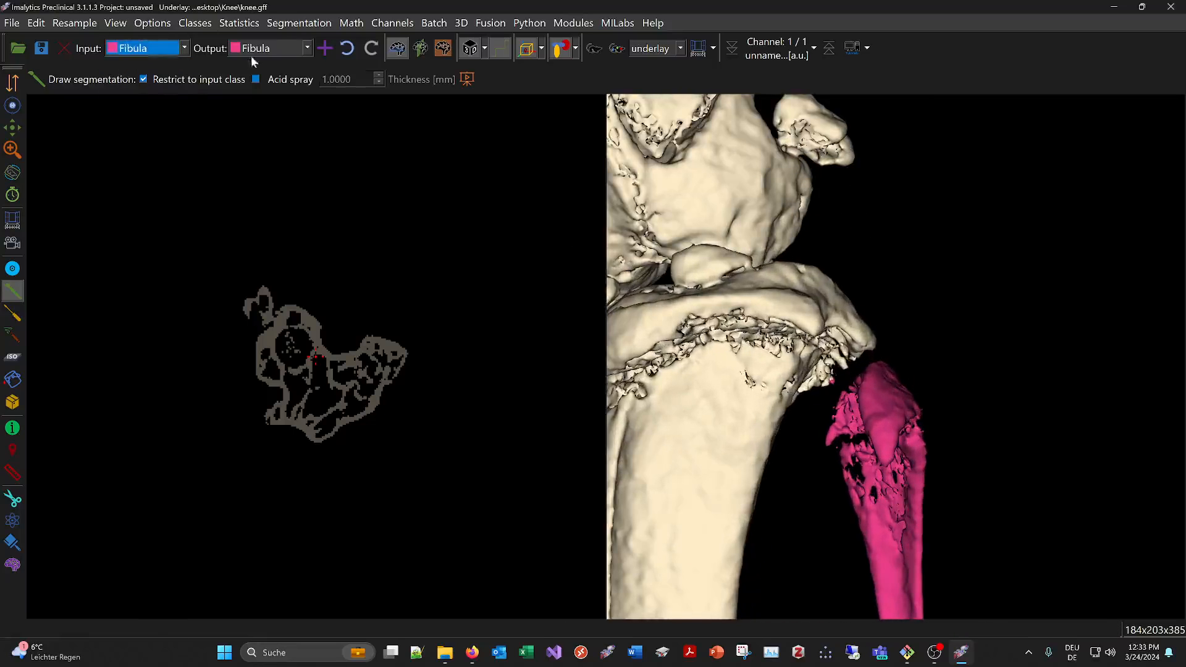
left_click(253, 49)
left_click(255, 81)
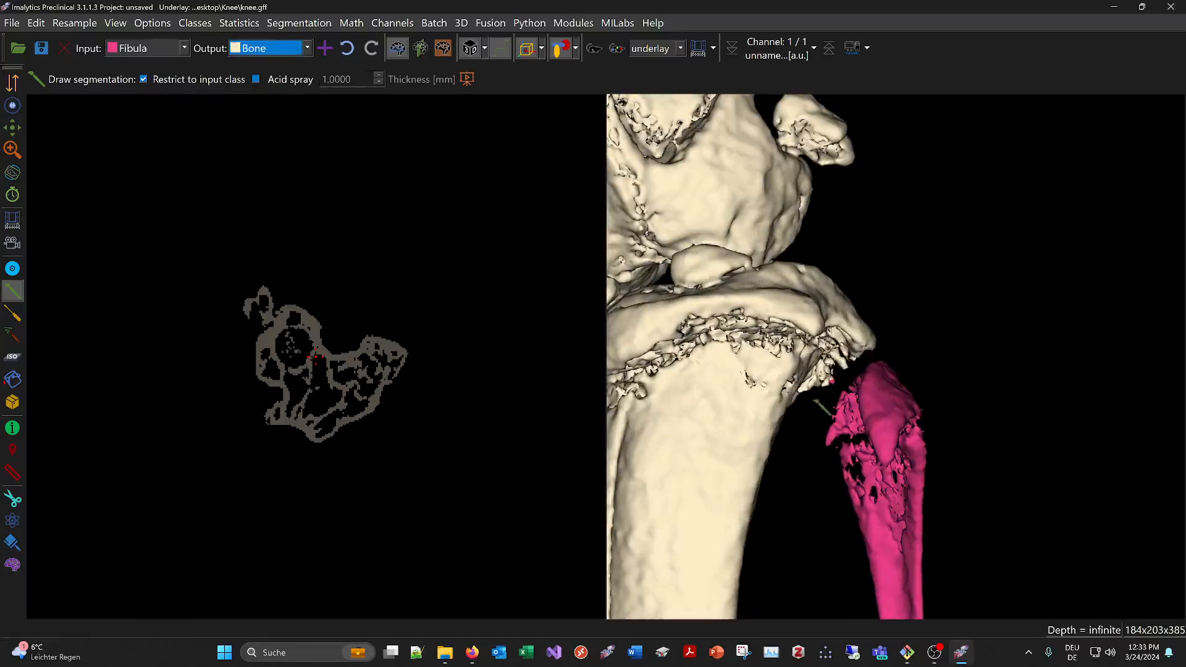
mouse_move(813, 400)
left_mouse_down()
mouse_move(834, 387)
mouse_move(772, 384)
left_mouse_up()
Add a class named Tibia, set Bone as the input class, and outline the tibia below the knee joint to assign it
scroll(780, 346, "down", 3)
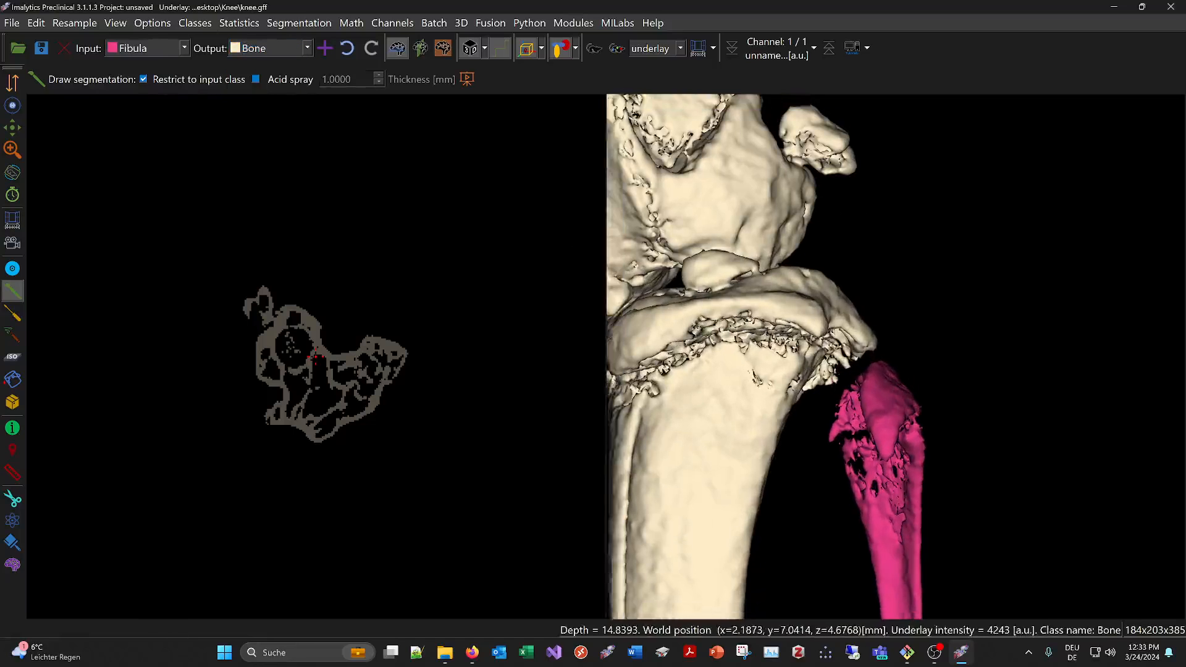
mouse_move(868, 253)
middle_mouse_down()
mouse_move(832, 266)
mouse_move(885, 278)
mouse_move(821, 388)
mouse_move(915, 365)
mouse_move(950, 339)
mouse_move(678, 323)
mouse_move(729, 322)
middle_mouse_up()
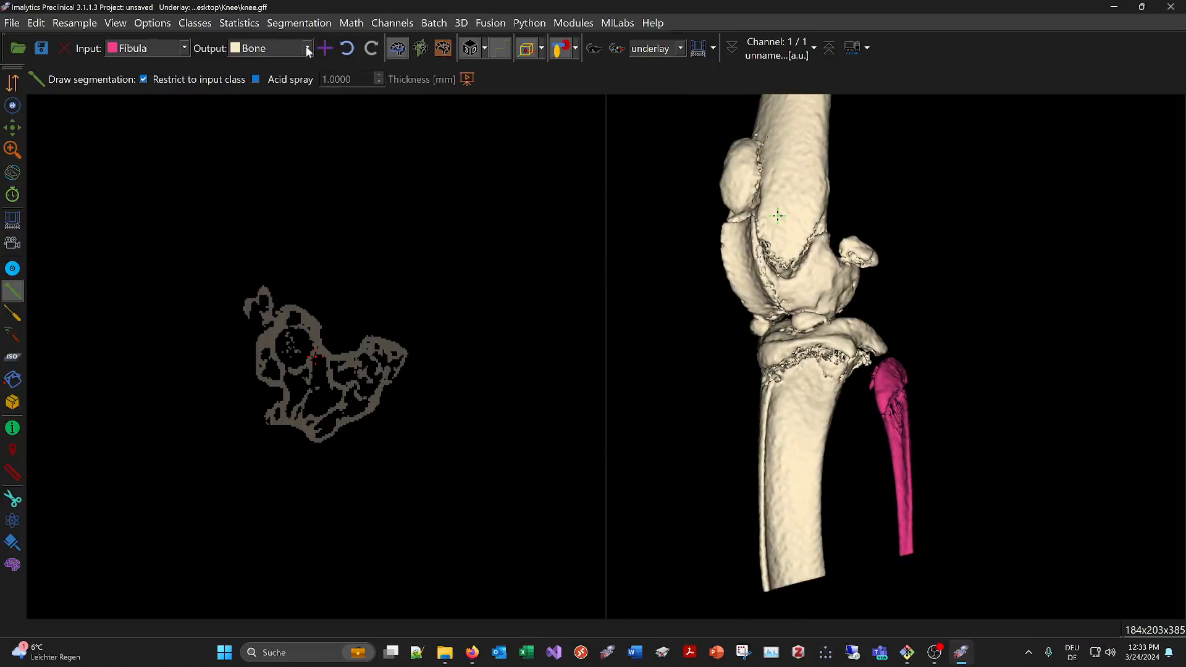
left_click(325, 49)
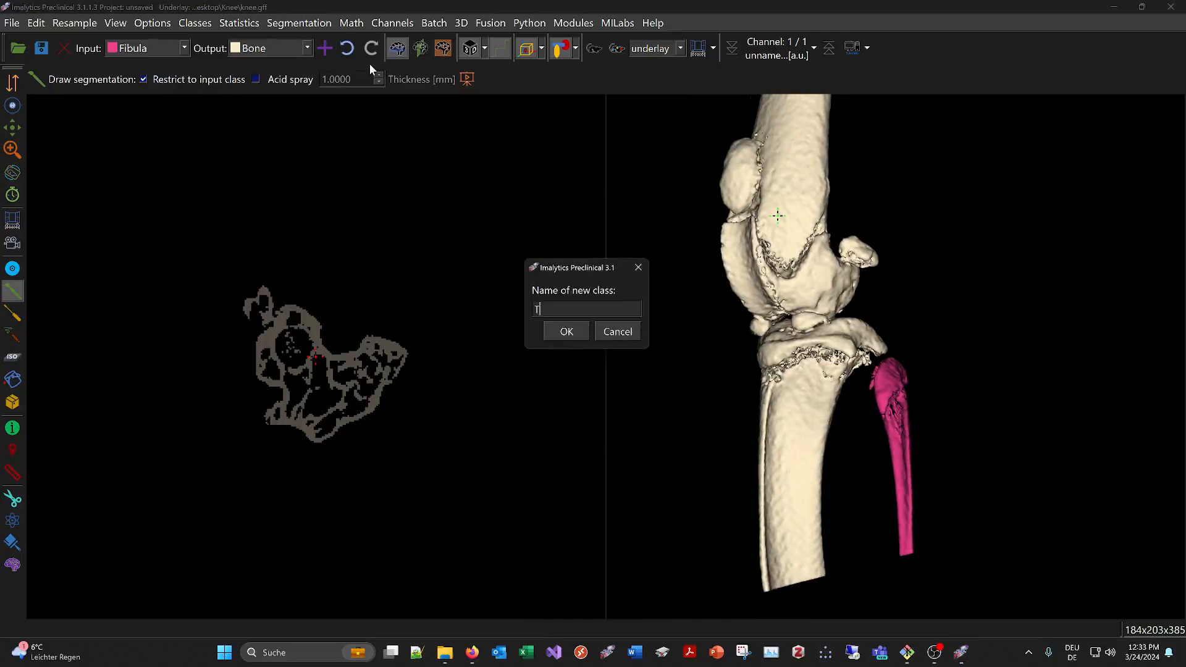
key("Return")
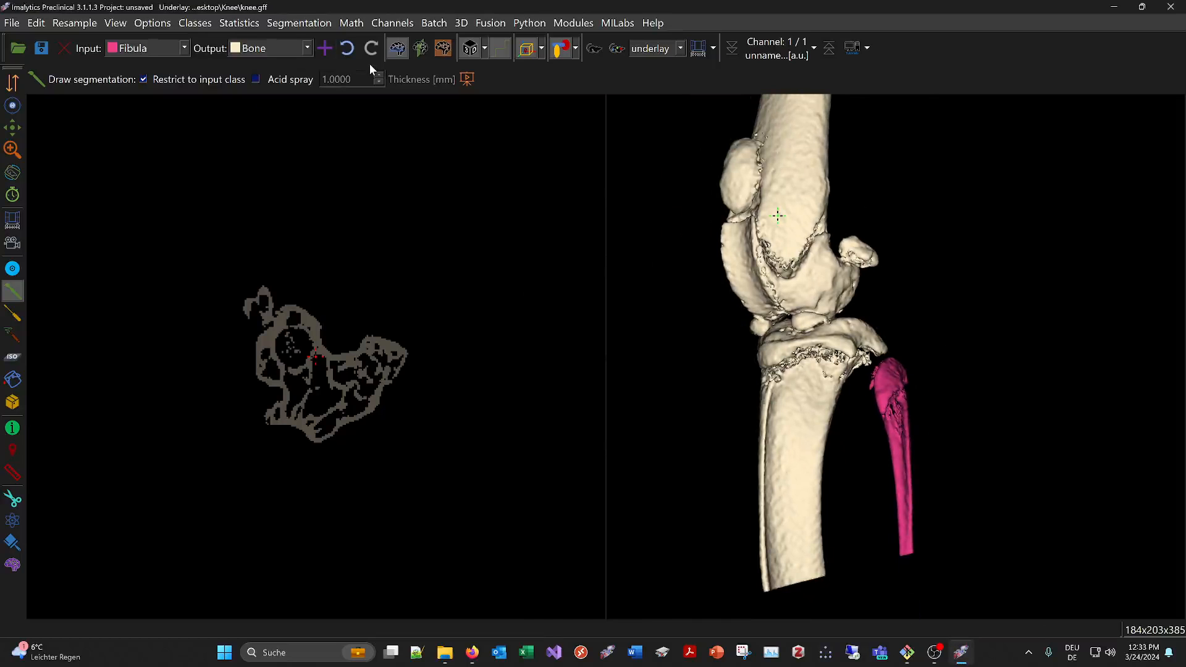
left_click(122, 51)
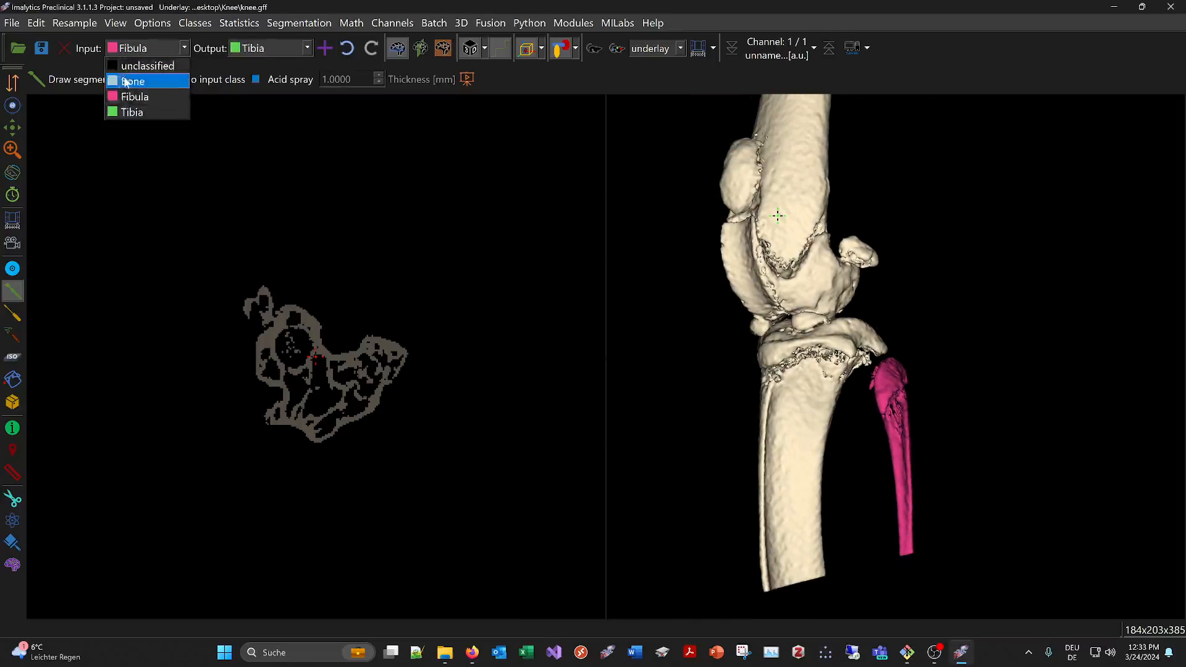
left_click(129, 81)
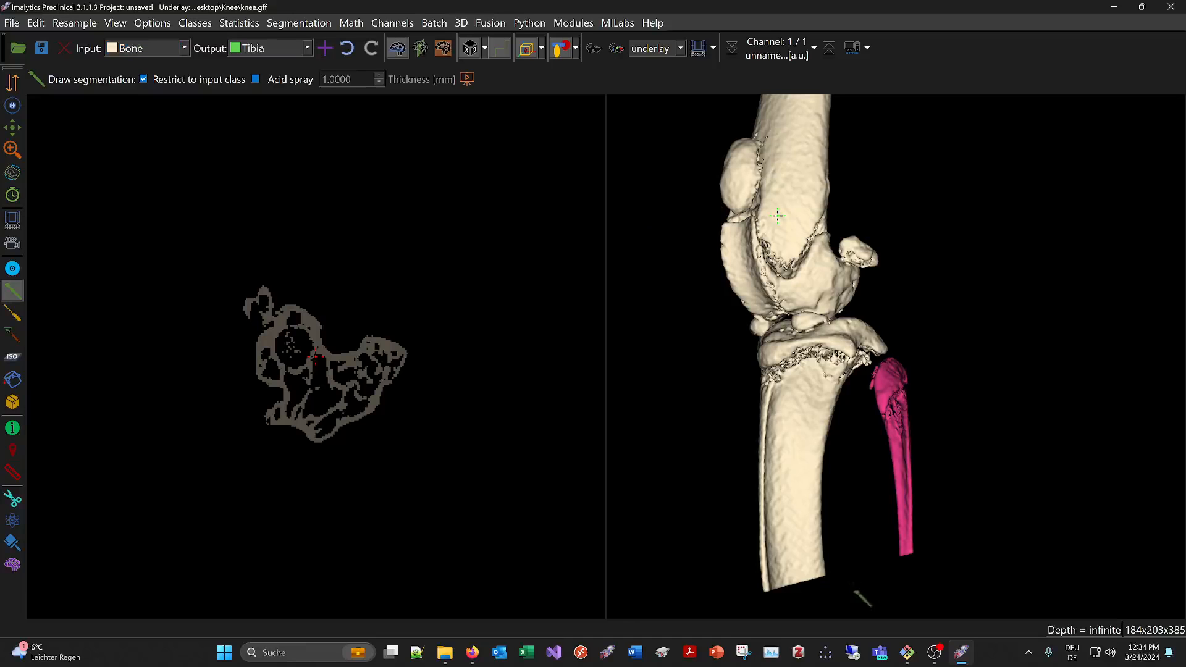
mouse_move(735, 608)
left_mouse_down()
mouse_move(710, 426)
mouse_move(750, 346)
mouse_move(803, 330)
mouse_move(831, 371)
mouse_move(859, 557)
mouse_move(964, 333)
mouse_move(925, 354)
left_mouse_up()
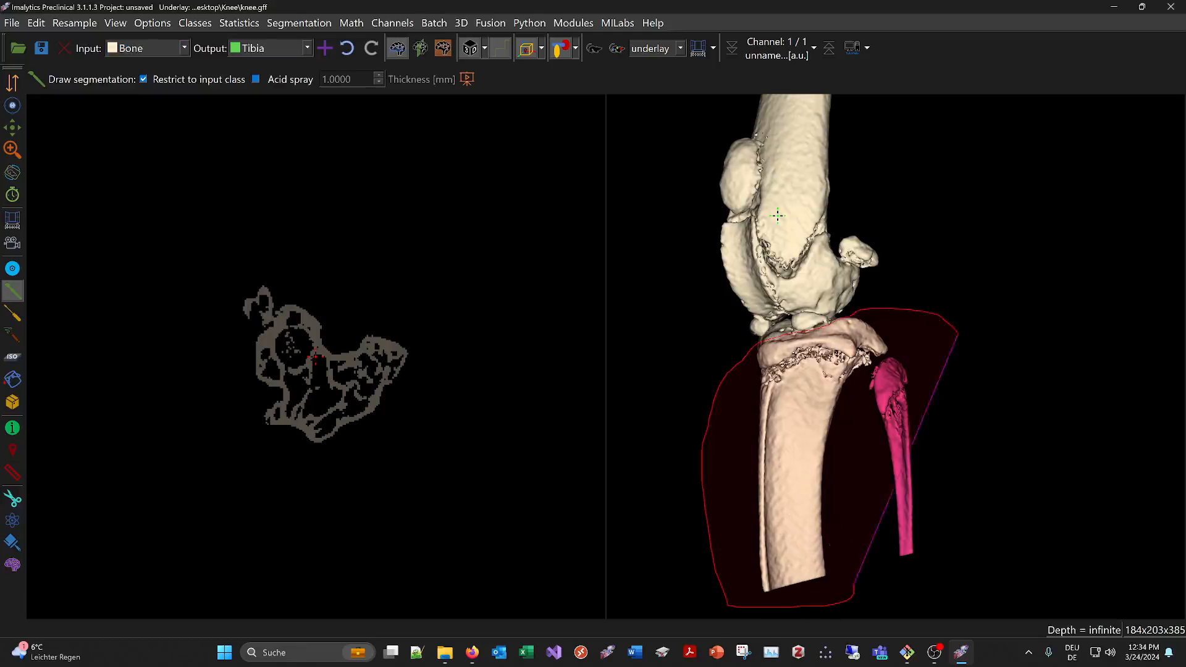
Hide the Tibia class and outline the tibial plateau remnant beneath the femur to move it from Bone to Tibia
left_click(576, 48)
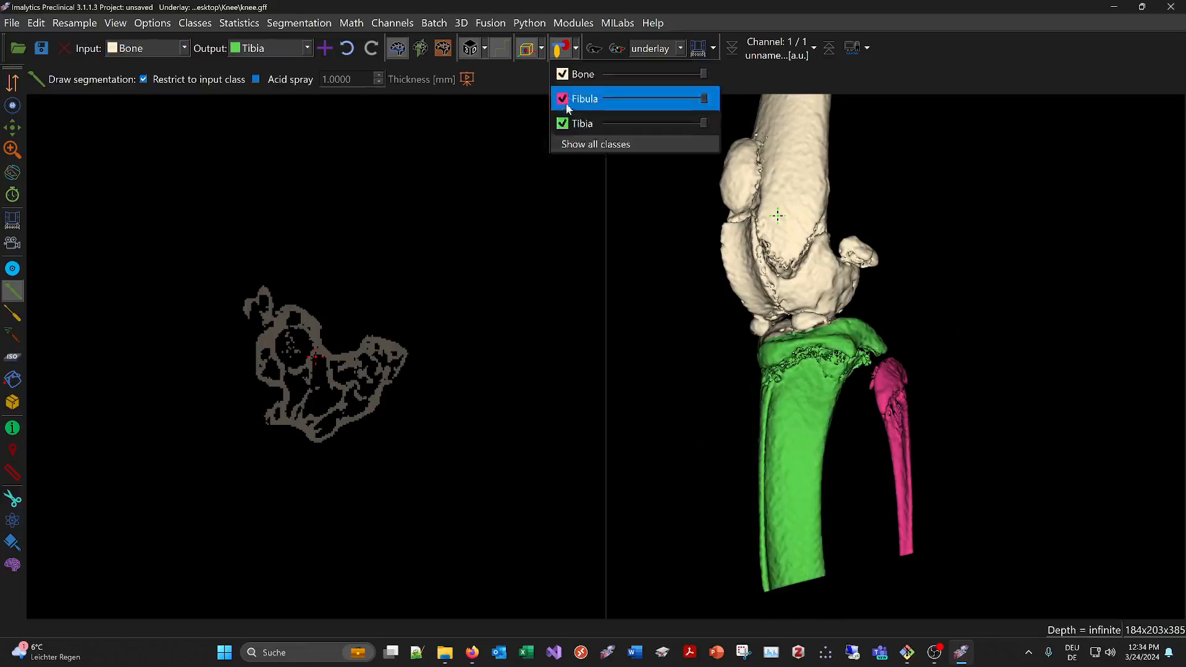
left_click(564, 122)
scroll(677, 308, "up", 2)
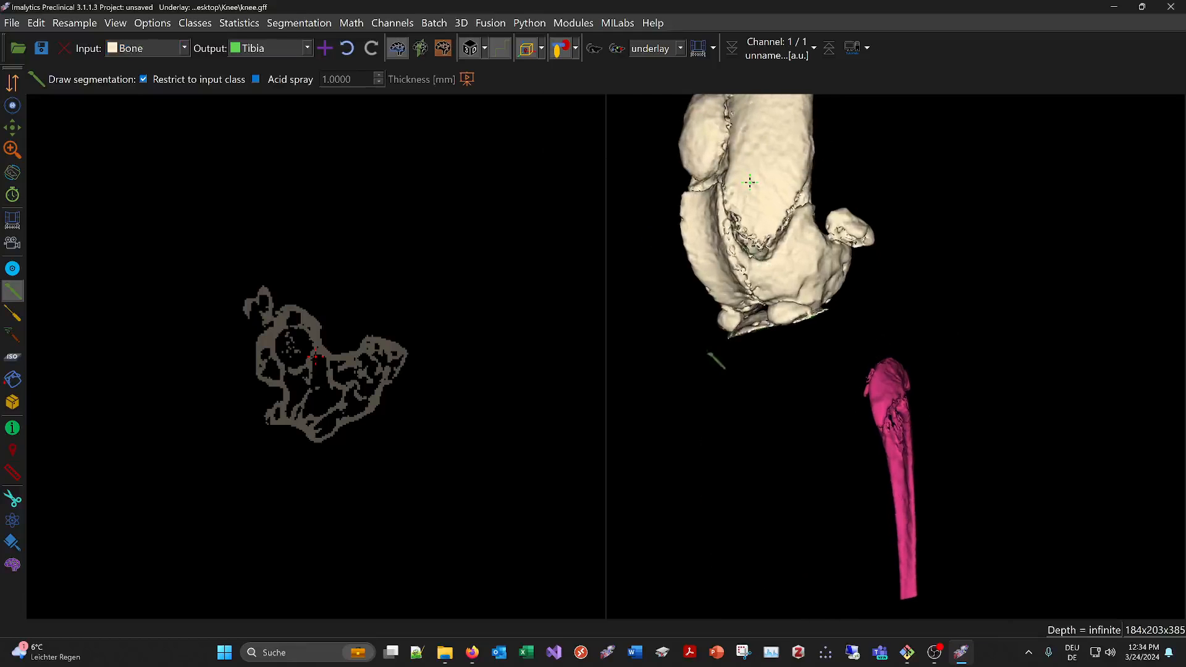
middle_click_drag(786, 337, 1097, 398)
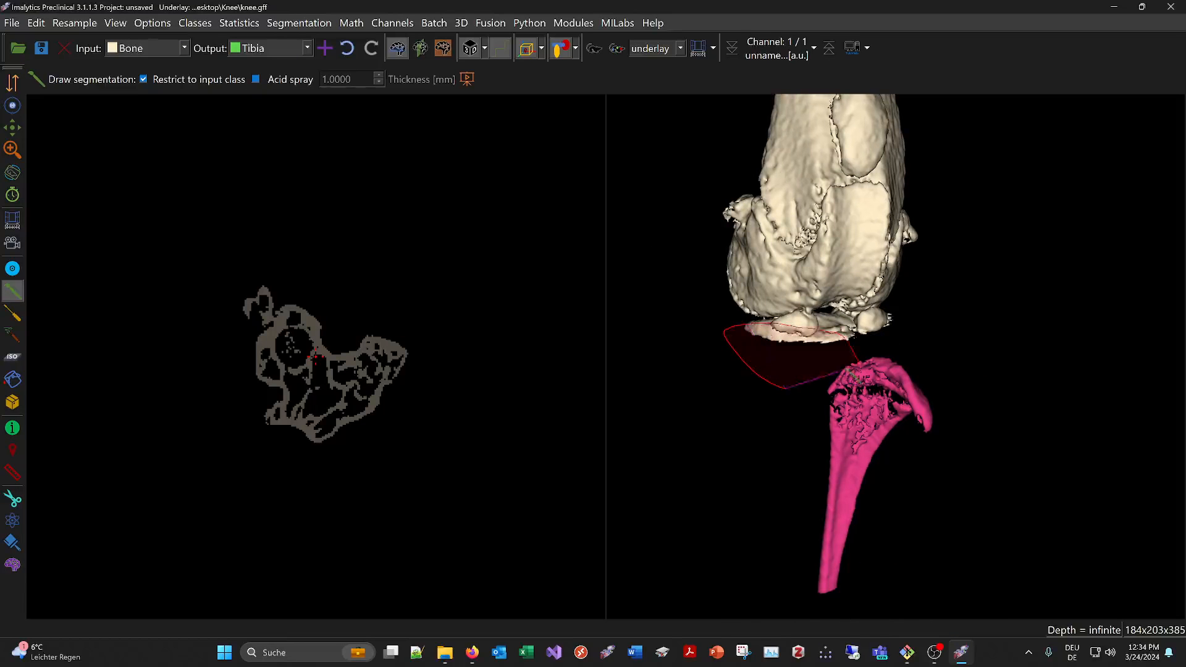
left_click_drag(849, 370, 834, 369)
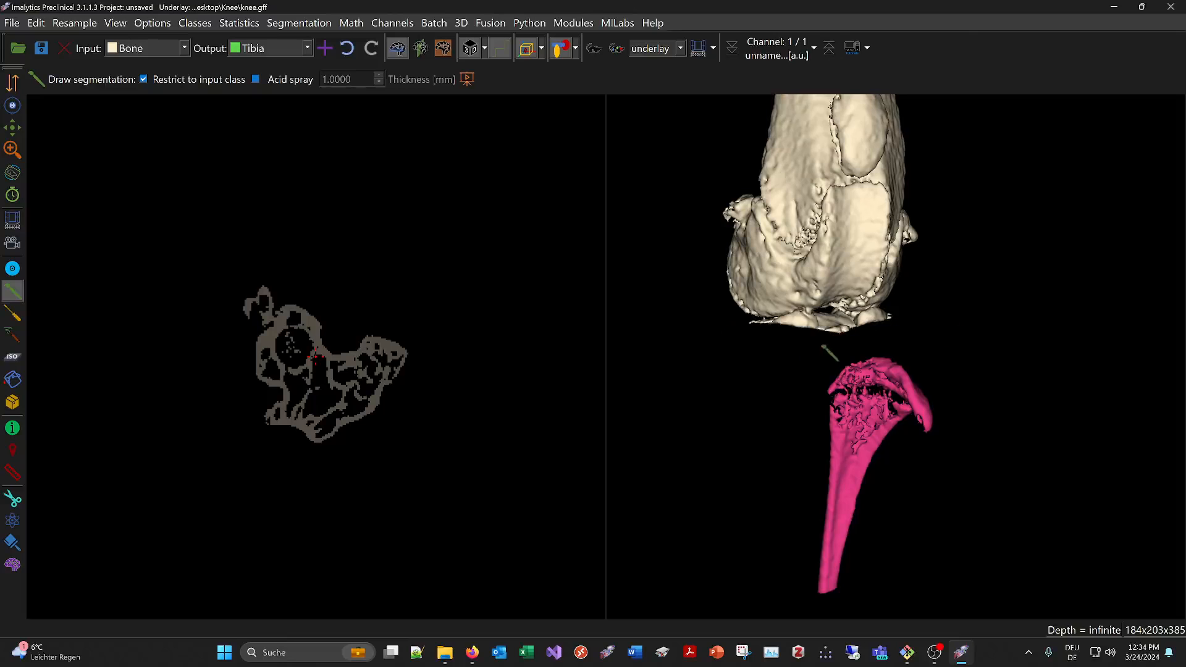
Outline the remaining tibial slivers beneath the femur and region-fill the last fragment to assign them from Bone to Tibia
scroll(773, 353, "up", 1)
mouse_move(732, 354)
middle_mouse_down()
mouse_move(822, 367)
mouse_move(766, 341)
middle_mouse_up()
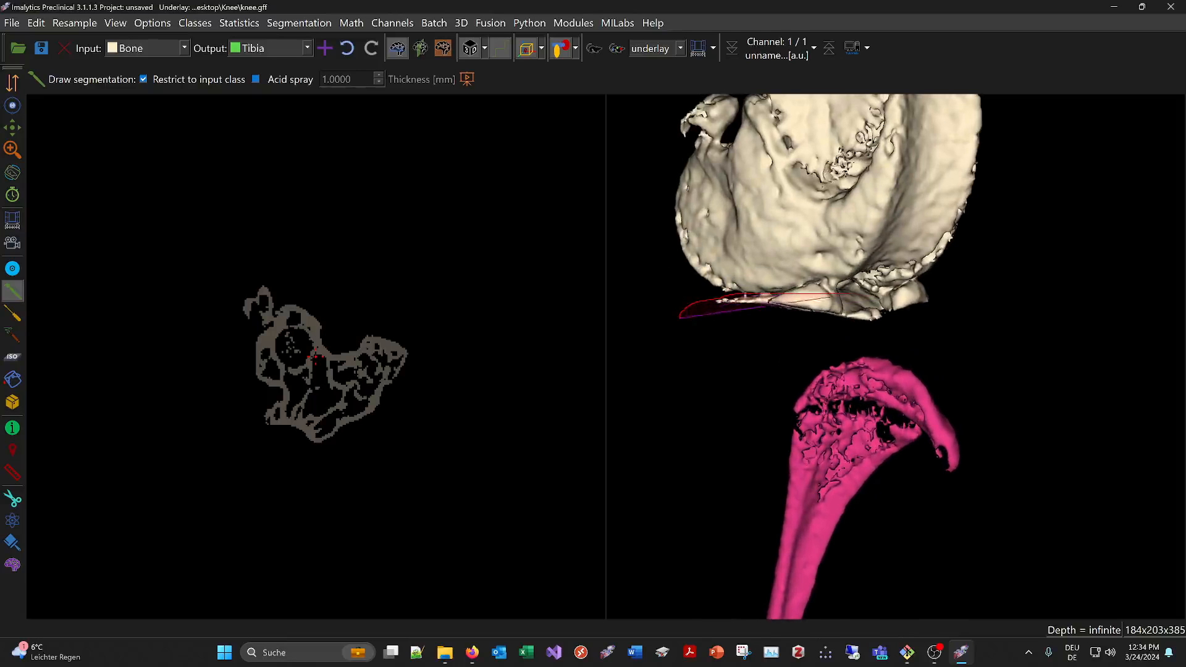
mouse_move(845, 295)
left_mouse_down()
mouse_move(945, 350)
mouse_move(932, 343)
left_mouse_up()
middle_click_drag(926, 318, 845, 308)
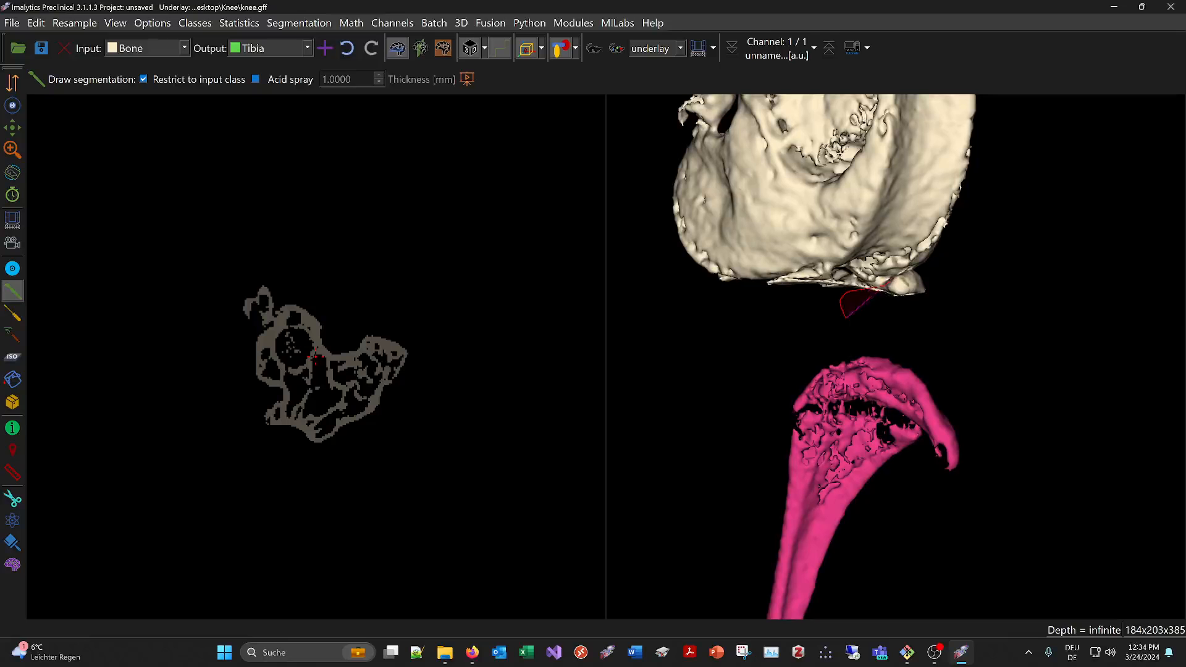
mouse_move(921, 272)
left_mouse_down()
mouse_move(915, 323)
mouse_move(878, 322)
left_mouse_up()
mouse_move(865, 315)
middle_mouse_down()
mouse_move(814, 299)
mouse_move(765, 263)
mouse_move(757, 295)
mouse_move(834, 267)
mouse_move(783, 273)
mouse_move(810, 324)
middle_mouse_up()
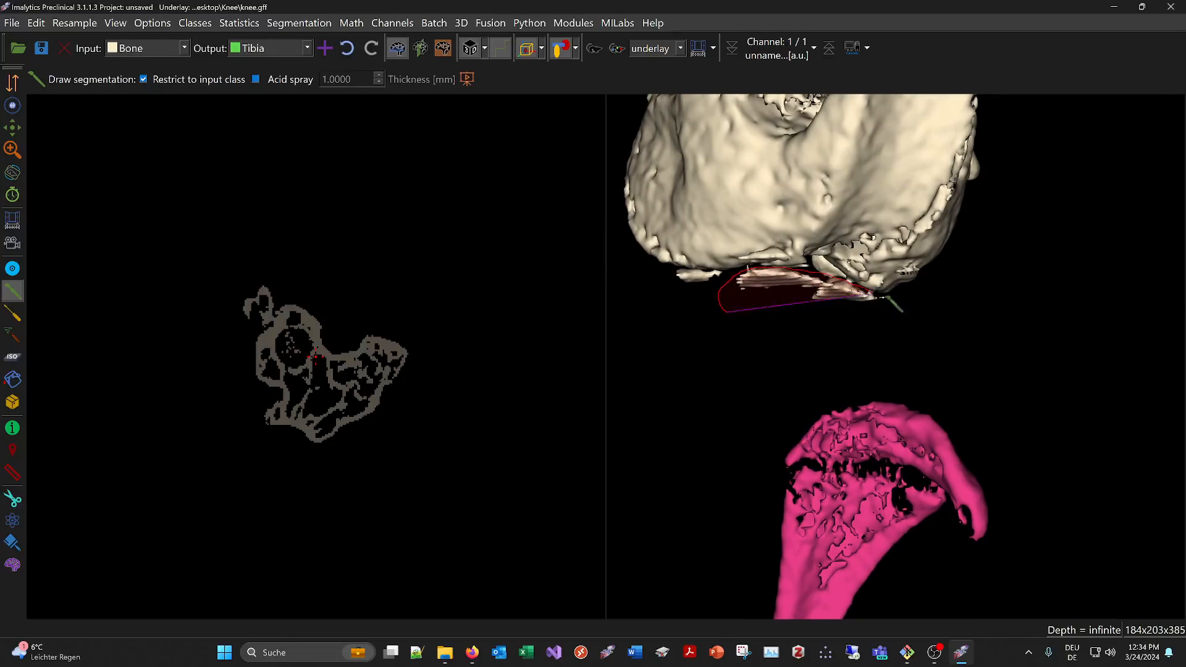
mouse_move(883, 297)
left_mouse_down()
mouse_move(871, 334)
mouse_move(746, 320)
left_mouse_up()
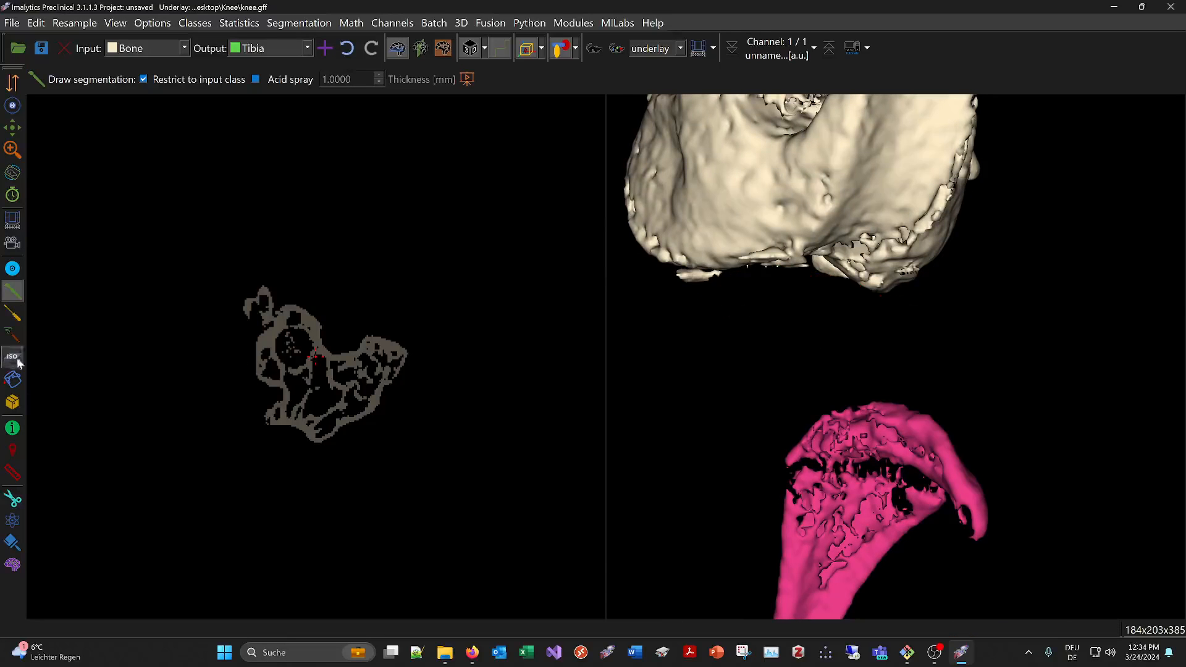
left_click(12, 380)
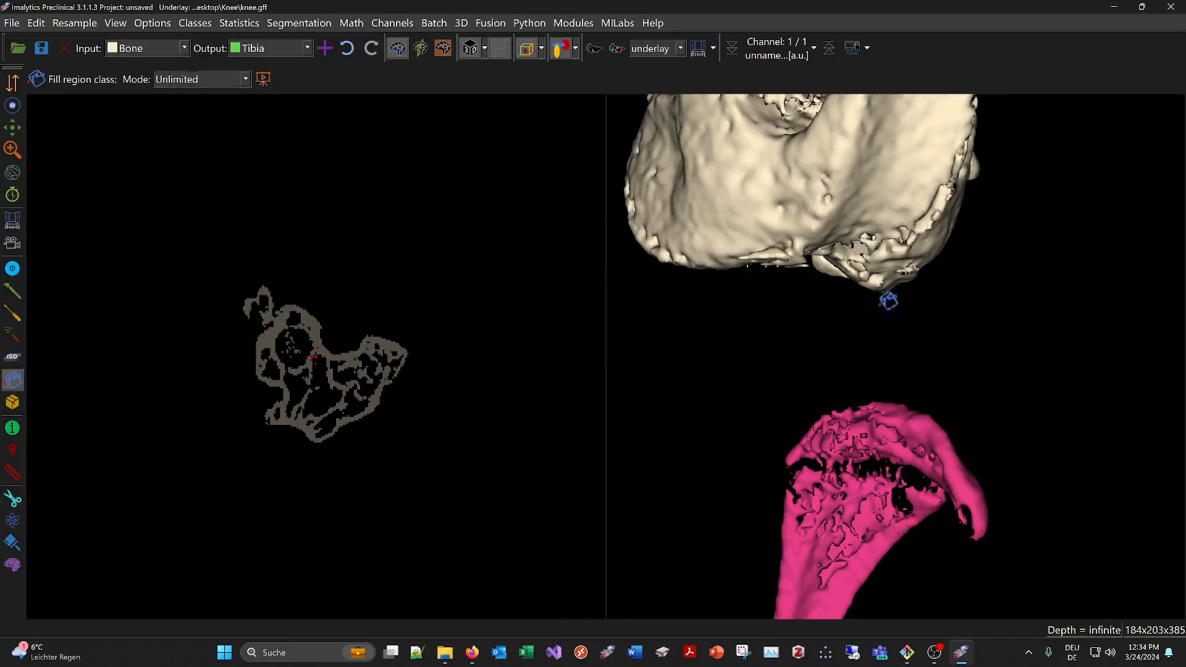
Add a class named Patella and region-fill the kneecap in the 3D rendering to assign it from Bone
scroll(909, 295, "down", 10)
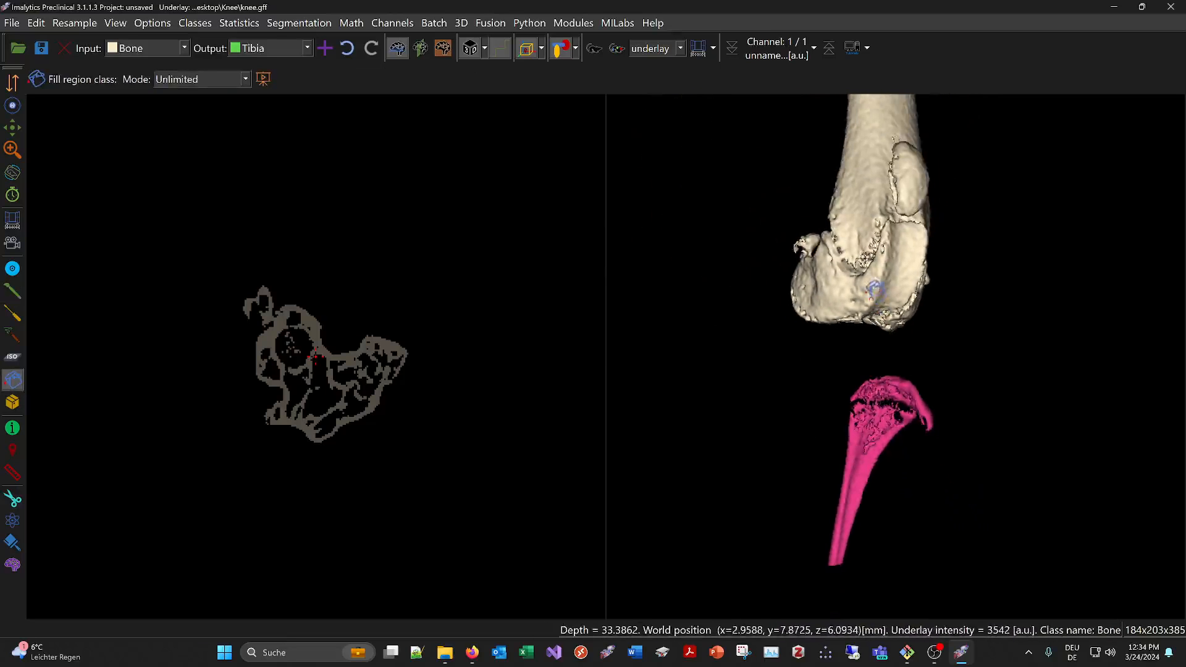
left_click_drag(891, 264, 1041, 260)
right_click(991, 191)
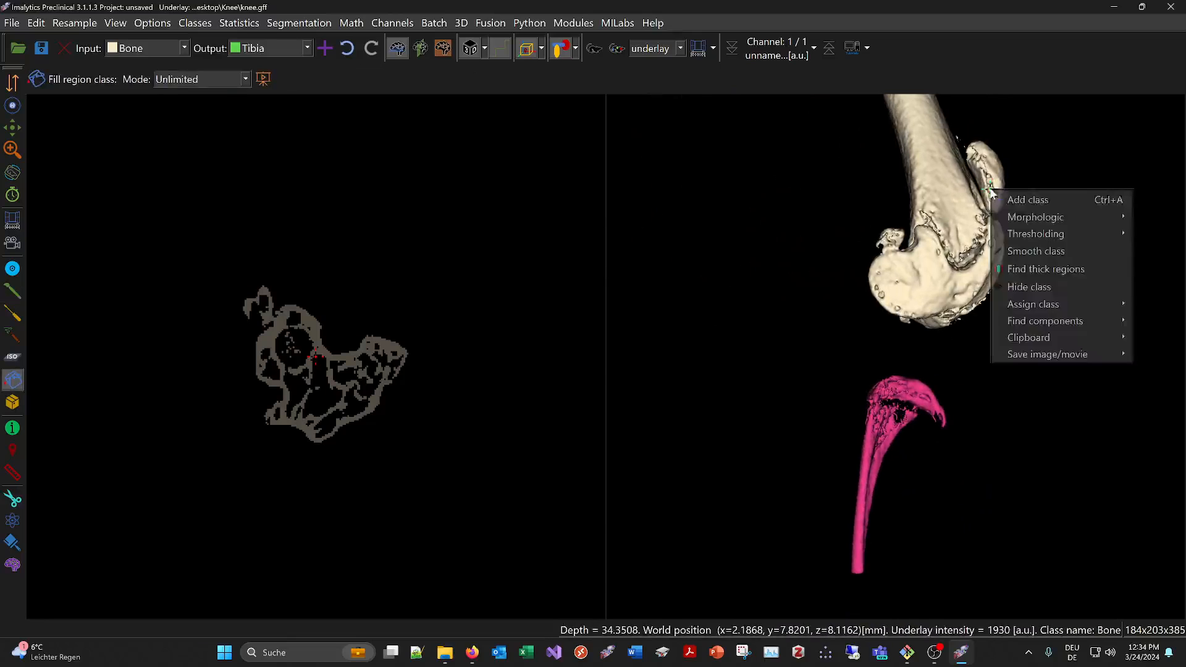
left_click(1024, 200)
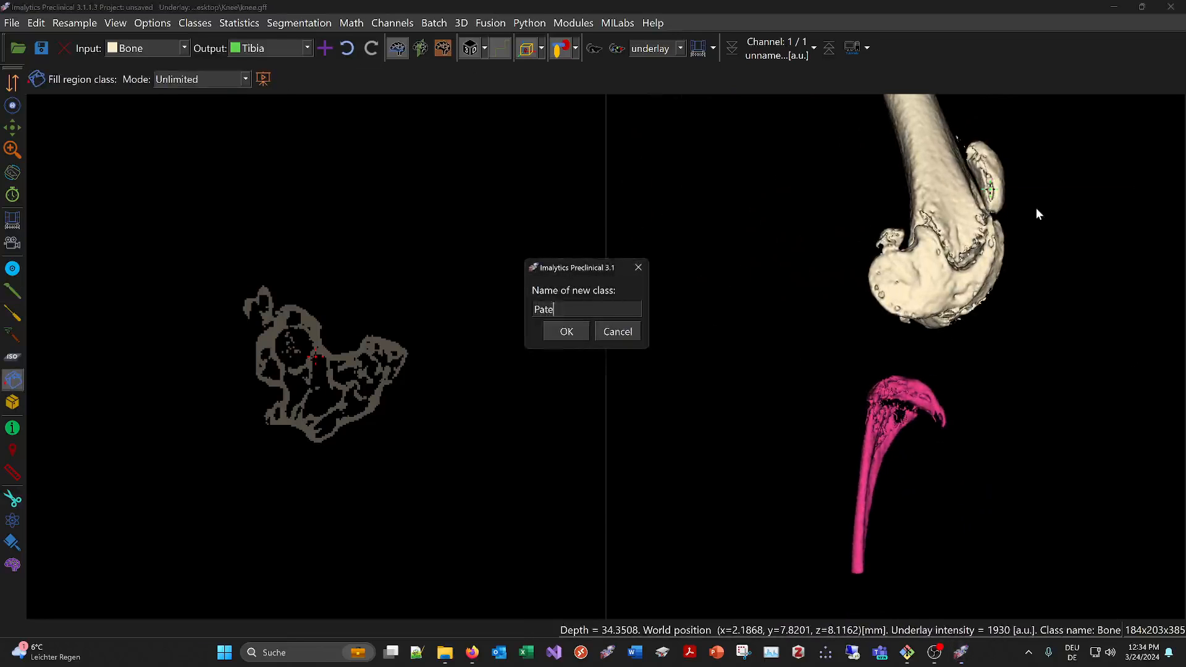
key("Return")
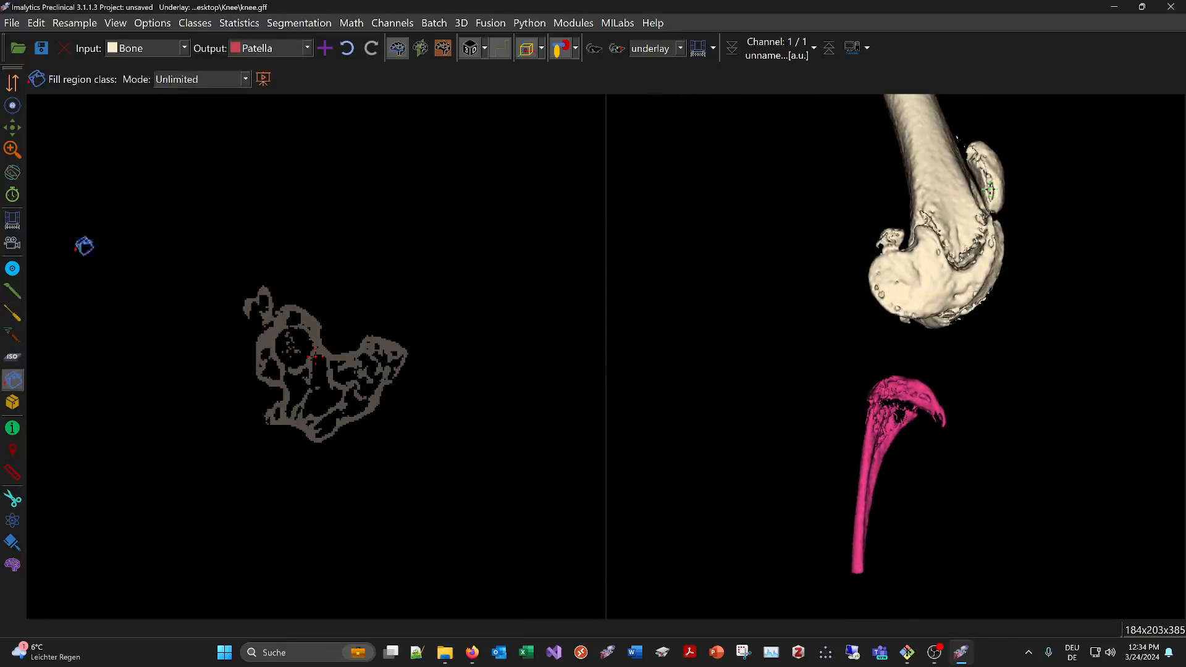
left_click(996, 169)
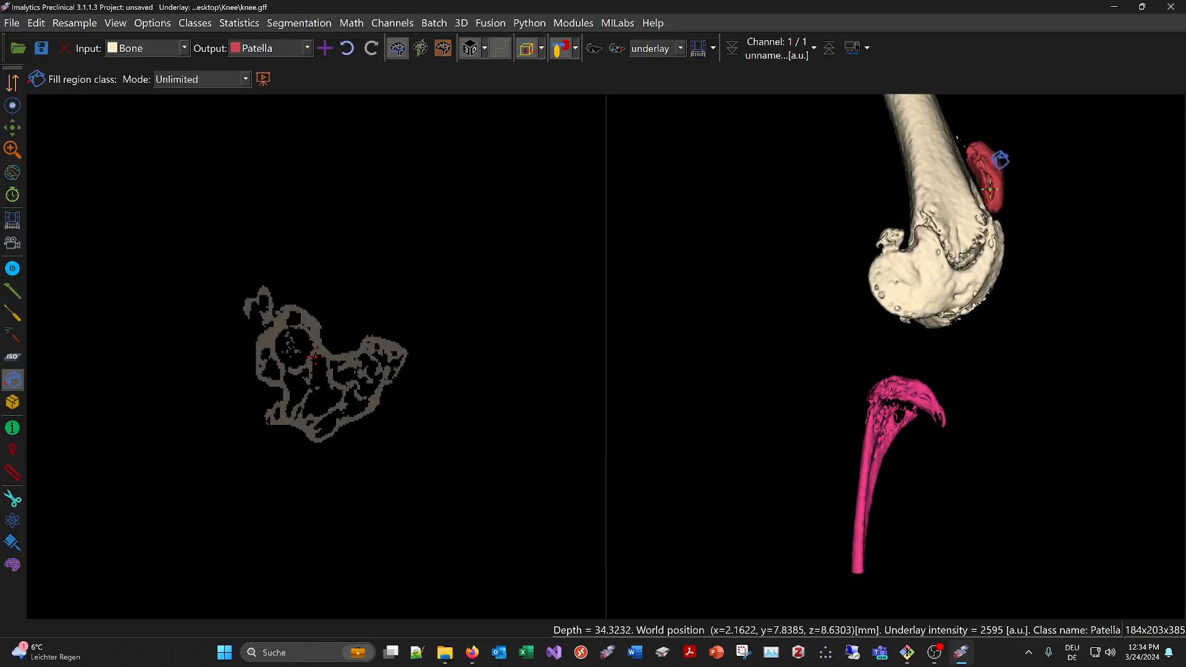
Show the Tibia class again in the 3D rendering
scroll(906, 277, "up", 1)
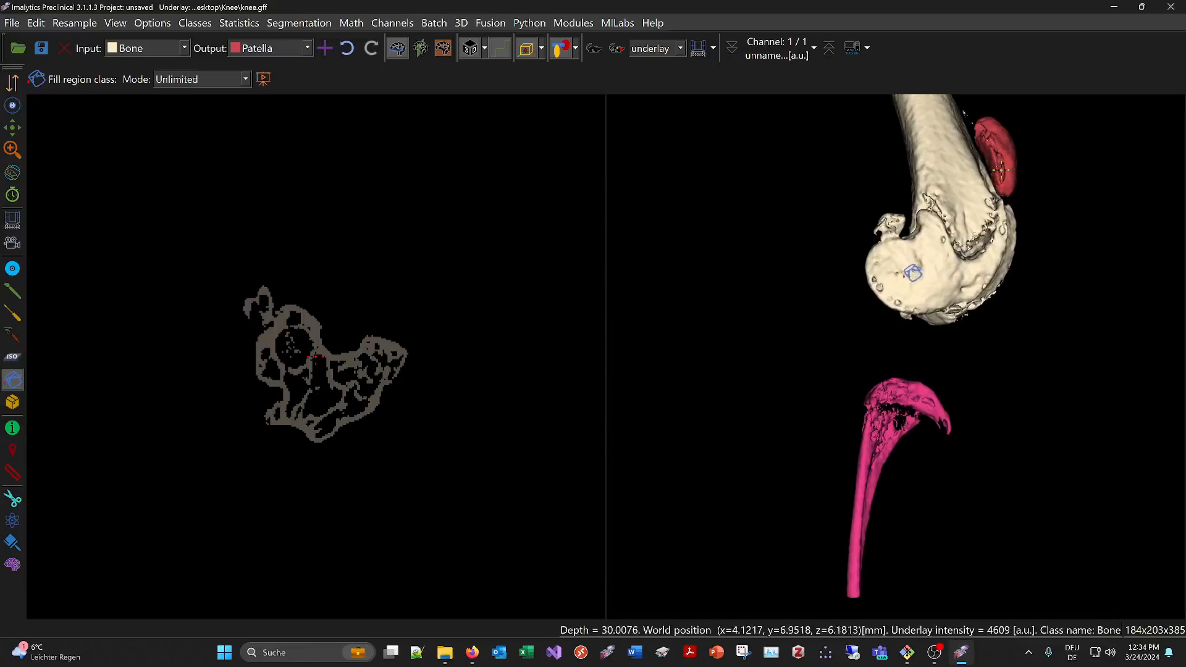
scroll(917, 274, "down", 2)
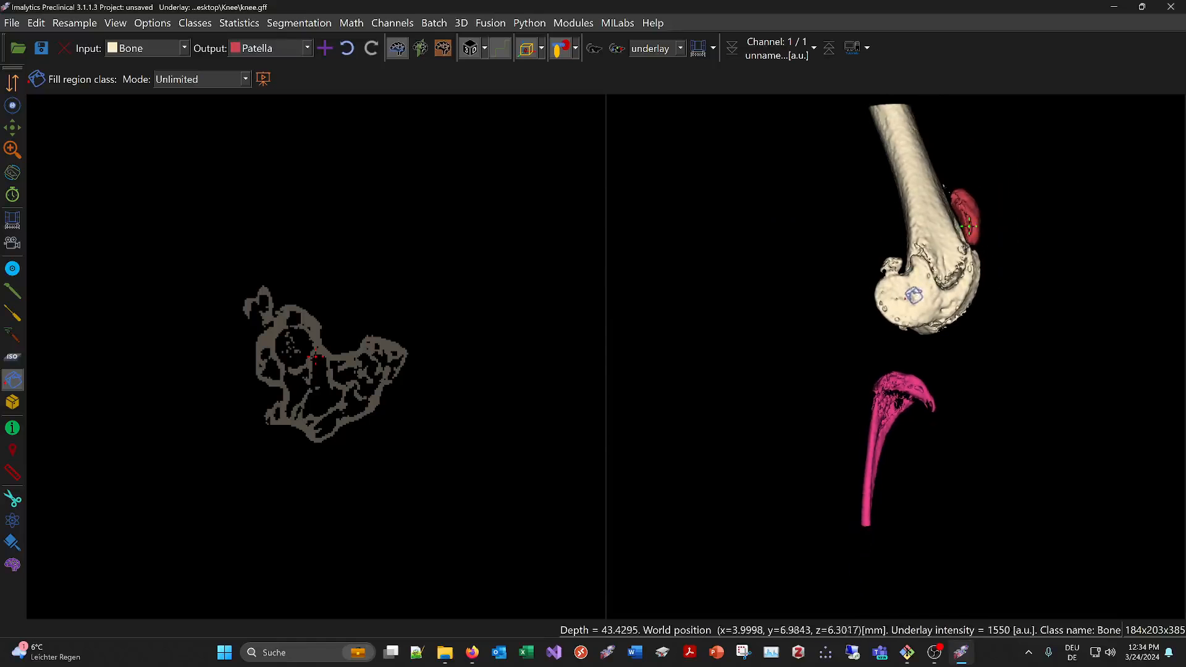
scroll(920, 298, "up", 2)
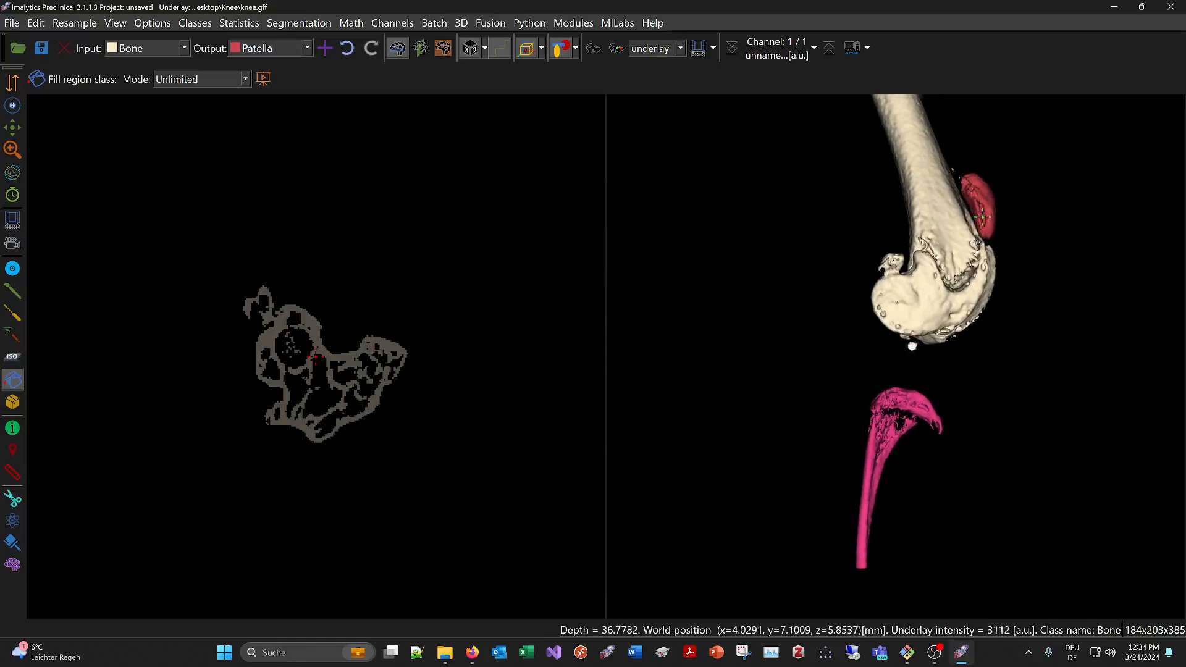
left_click(576, 48)
left_click(605, 122)
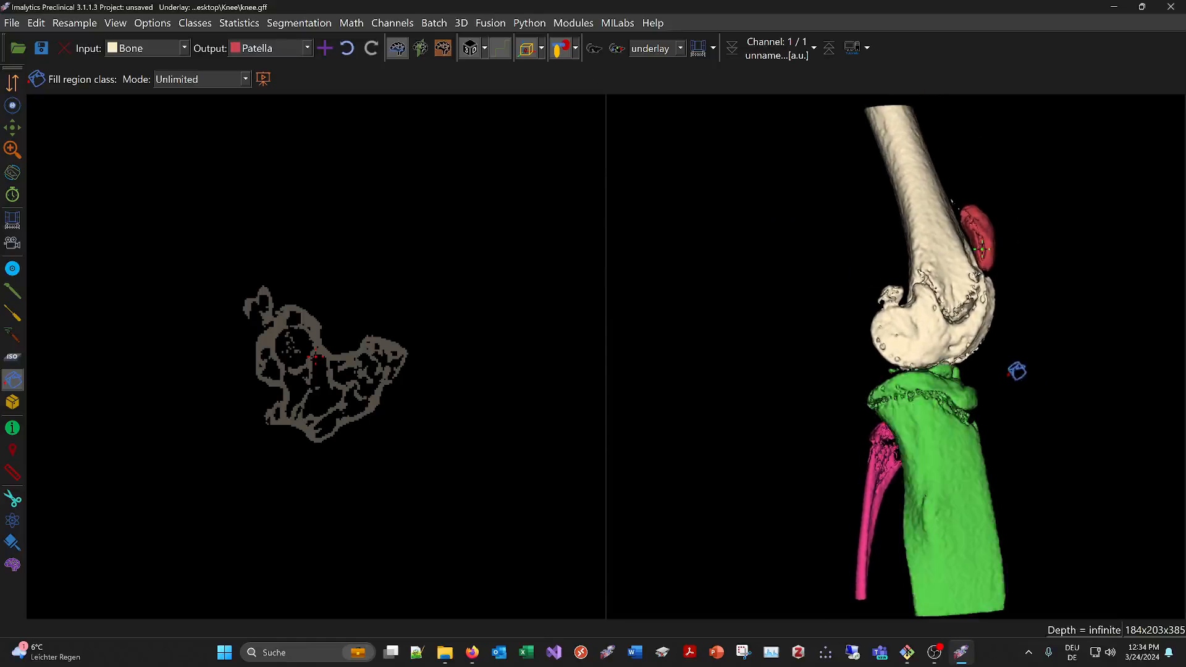
Add a class named Lateral Fabella for the small bone behind the femur on the fibula side
left_click_drag(1017, 371, 411, 364)
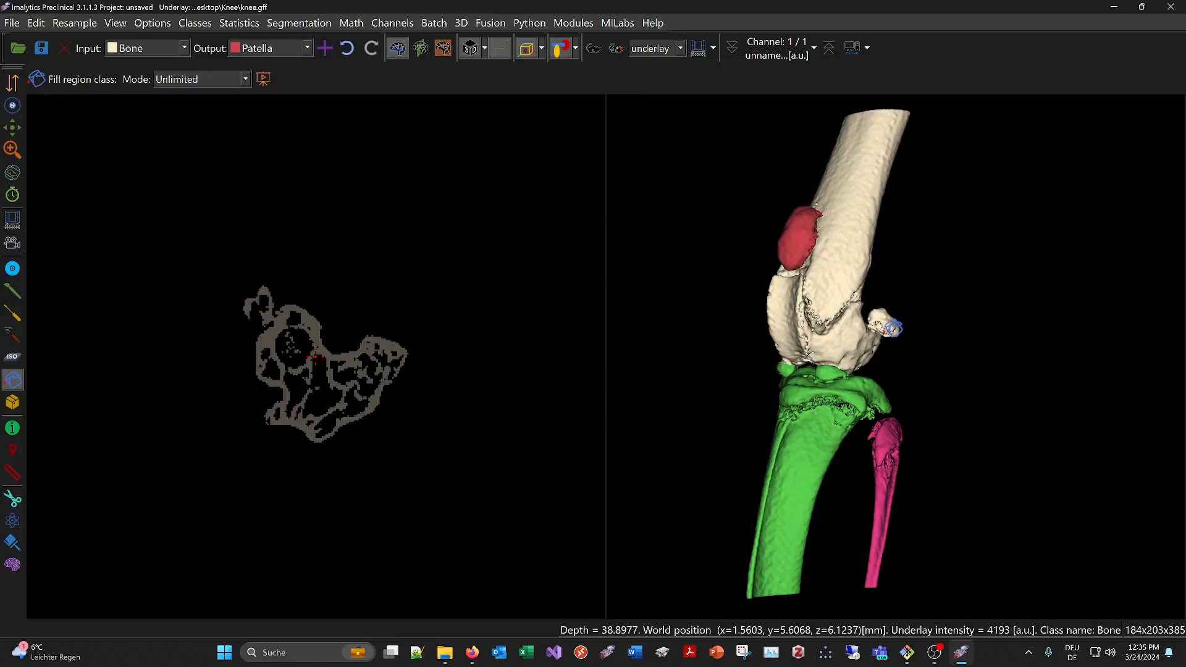
scroll(925, 330, "up", 2)
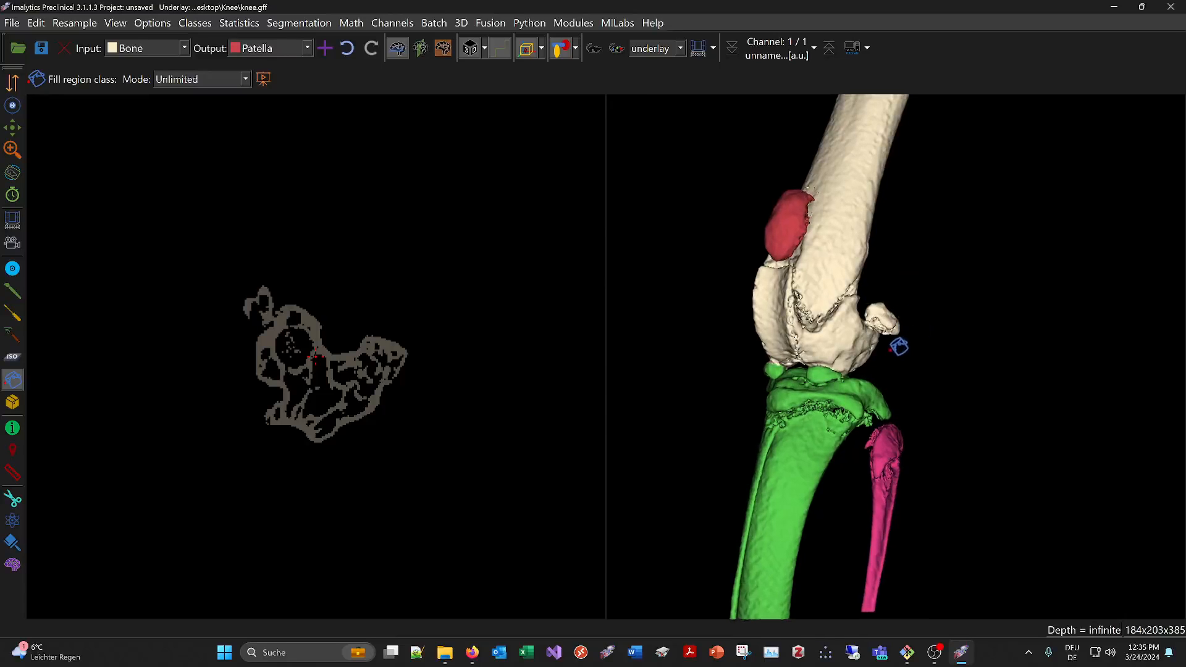
middle_click_drag(890, 351, 853, 370)
right_click_drag(811, 387, 878, 369)
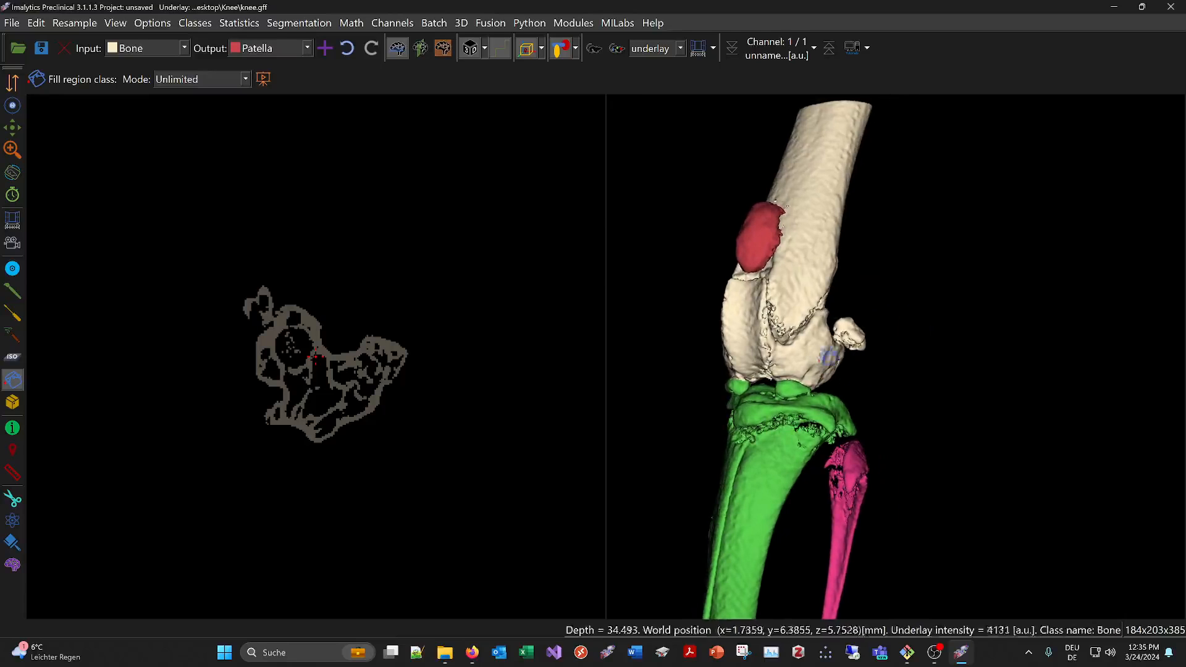
right_click(857, 375)
left_click(883, 381)
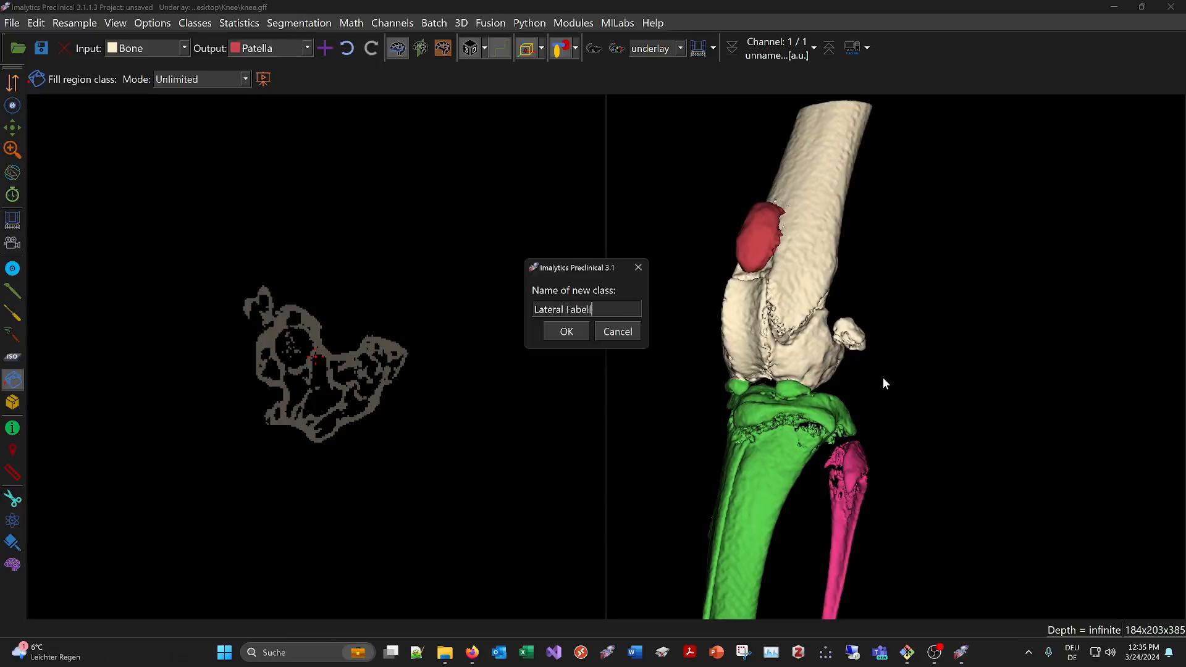
type("Lateral Fabell")
key("Return")
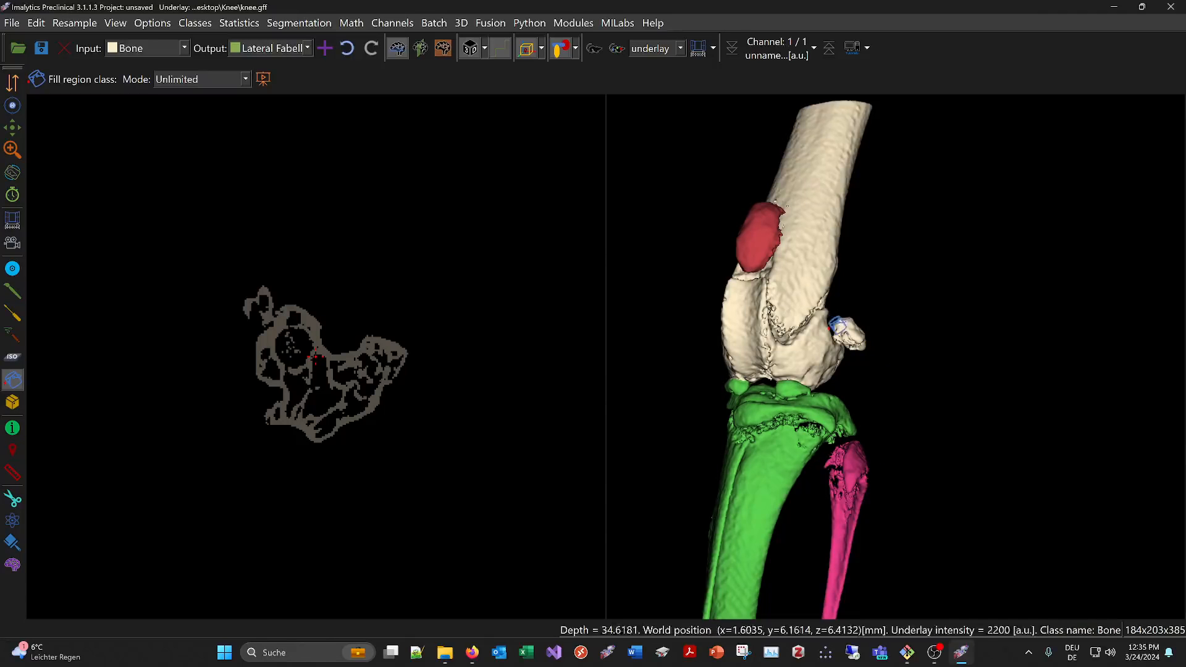
Outline the small bone behind the lateral femoral condyle with Draw segmentation to assign it from Bone to Lateral Fabella
scroll(879, 339, "up", 3)
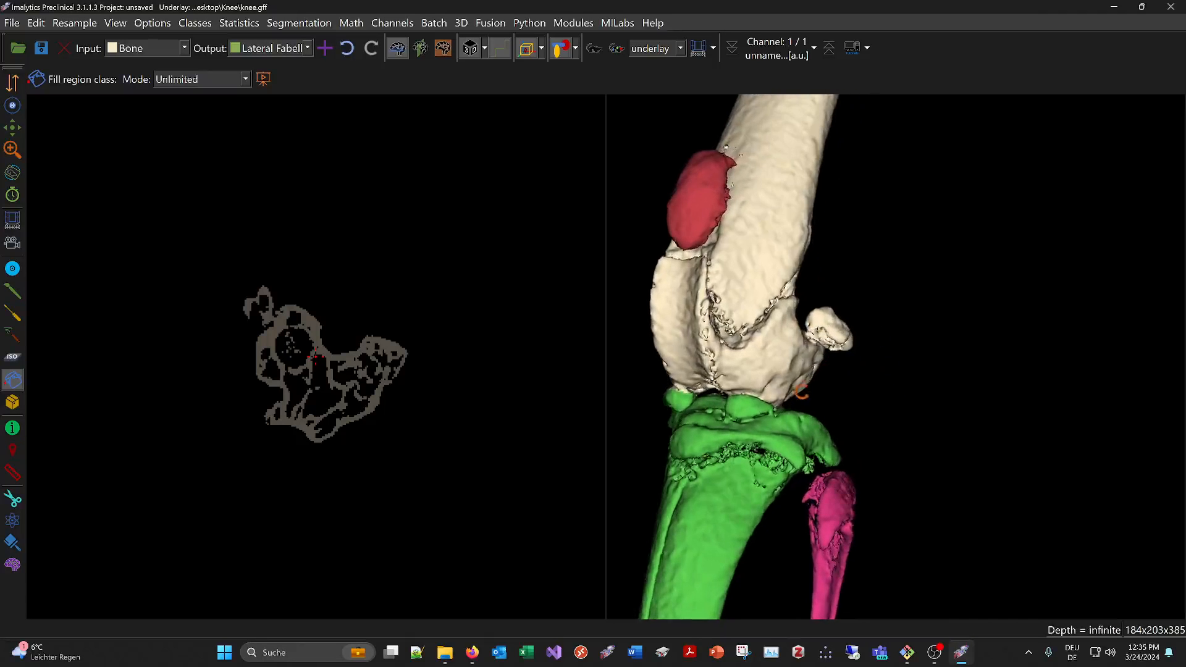
left_click(12, 291)
middle_click_drag(840, 370, 842, 364)
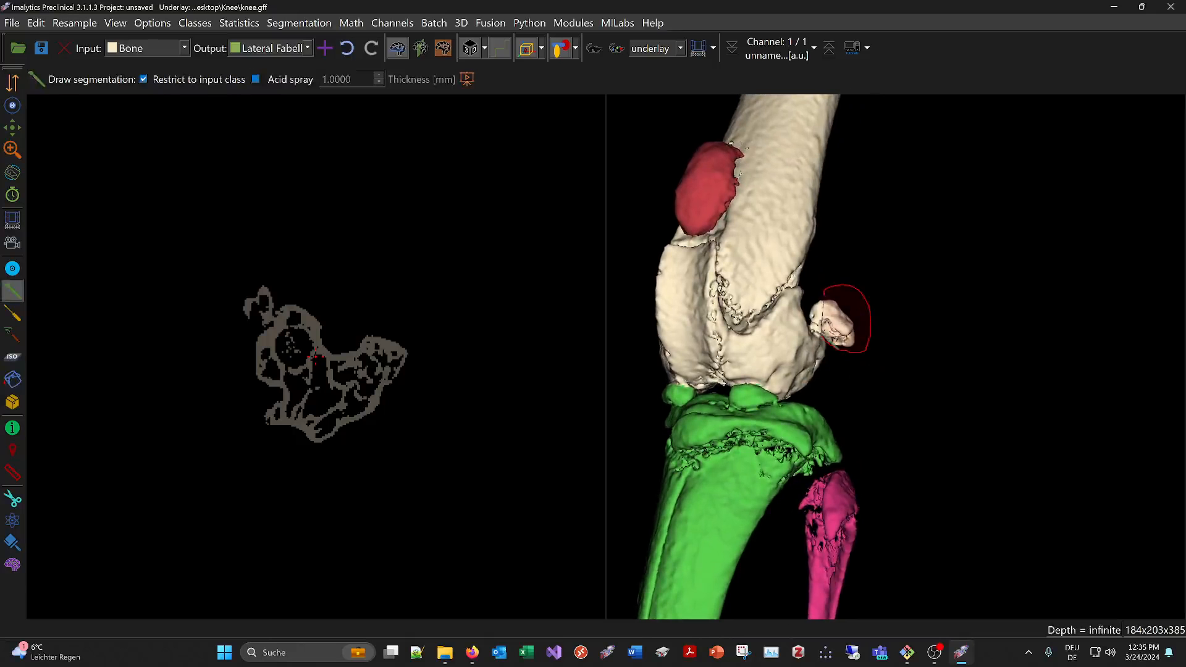
left_click_drag(844, 290, 835, 288)
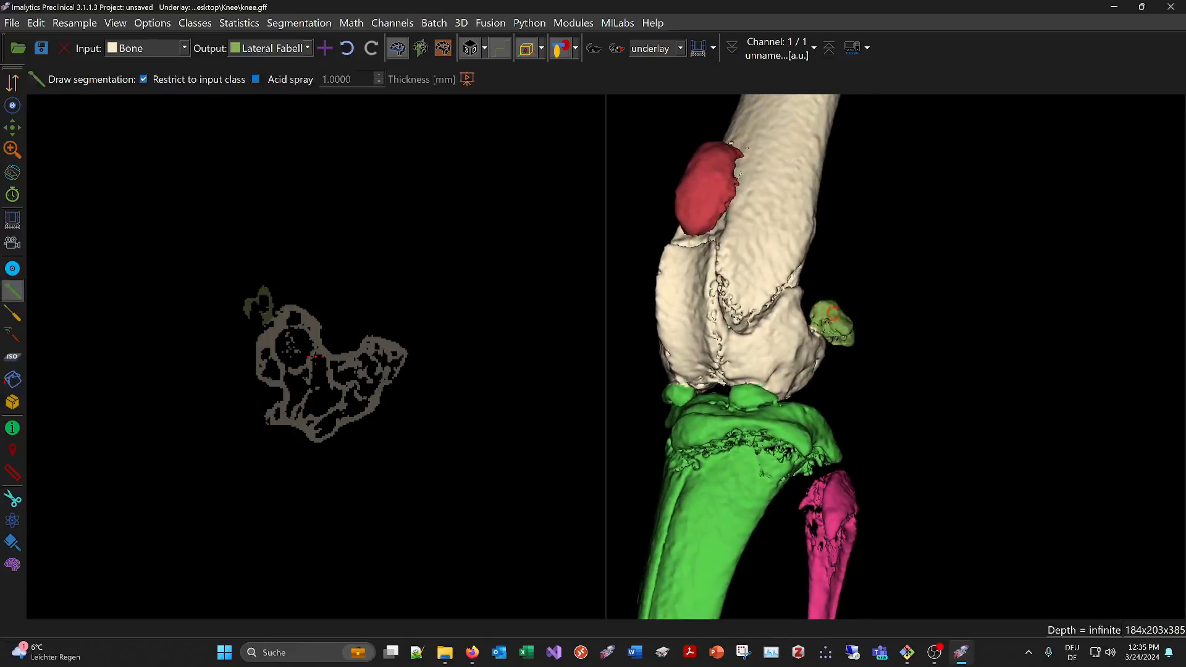
Add a class named Medial Fabella and outline the small bone behind the medial femoral condyle to assign it from Bone
middle_click_drag(832, 313, 989, 324)
middle_click_drag(933, 351, 900, 324)
right_click(901, 324)
left_click(911, 339)
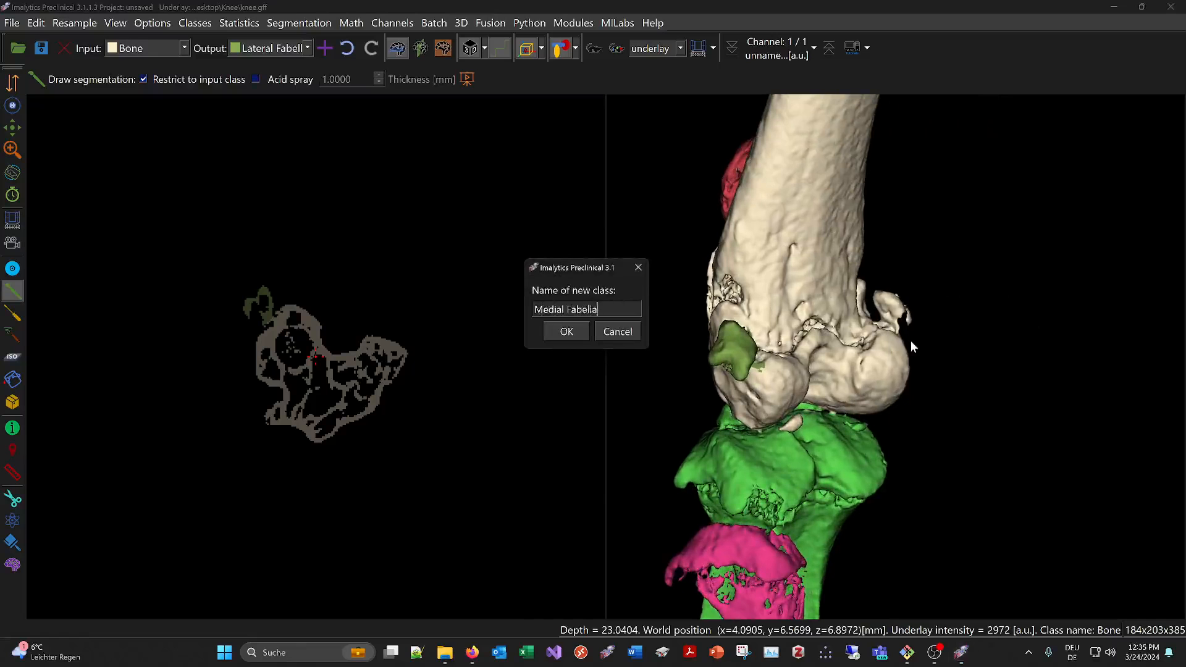
key("Return")
middle_click_drag(890, 346, 905, 272)
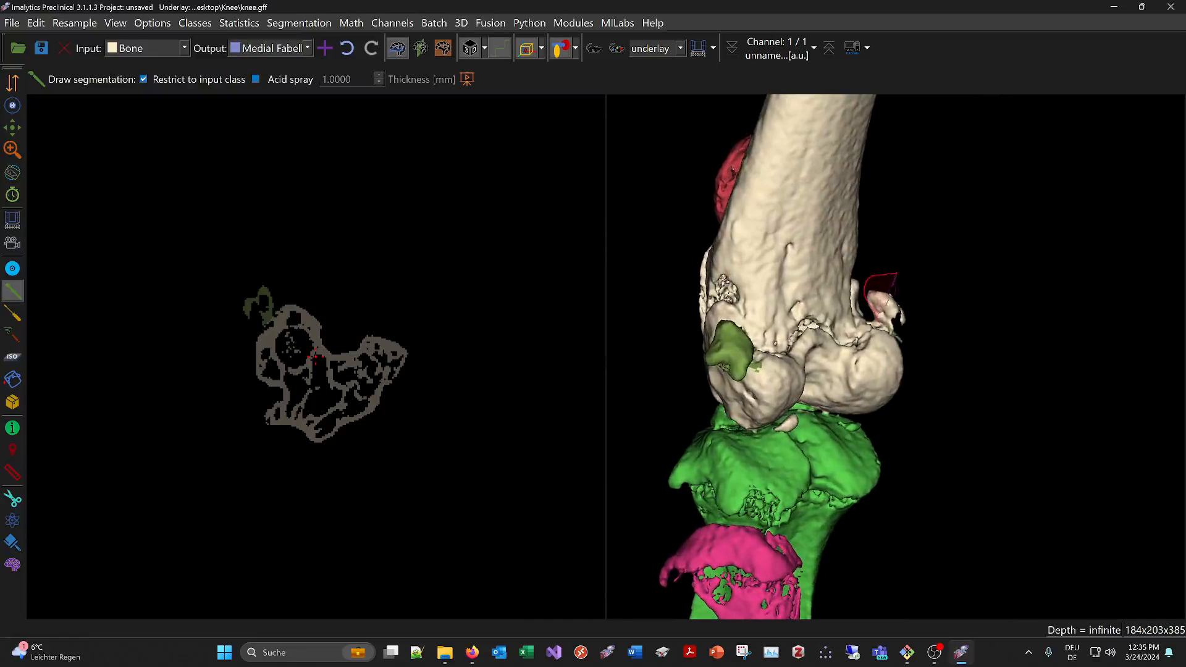
Add a class named Femur and region-fill the thigh bone to assign it from Bone
middle_click_drag(962, 360, 1044, 393)
right_click(890, 319)
left_click(922, 331)
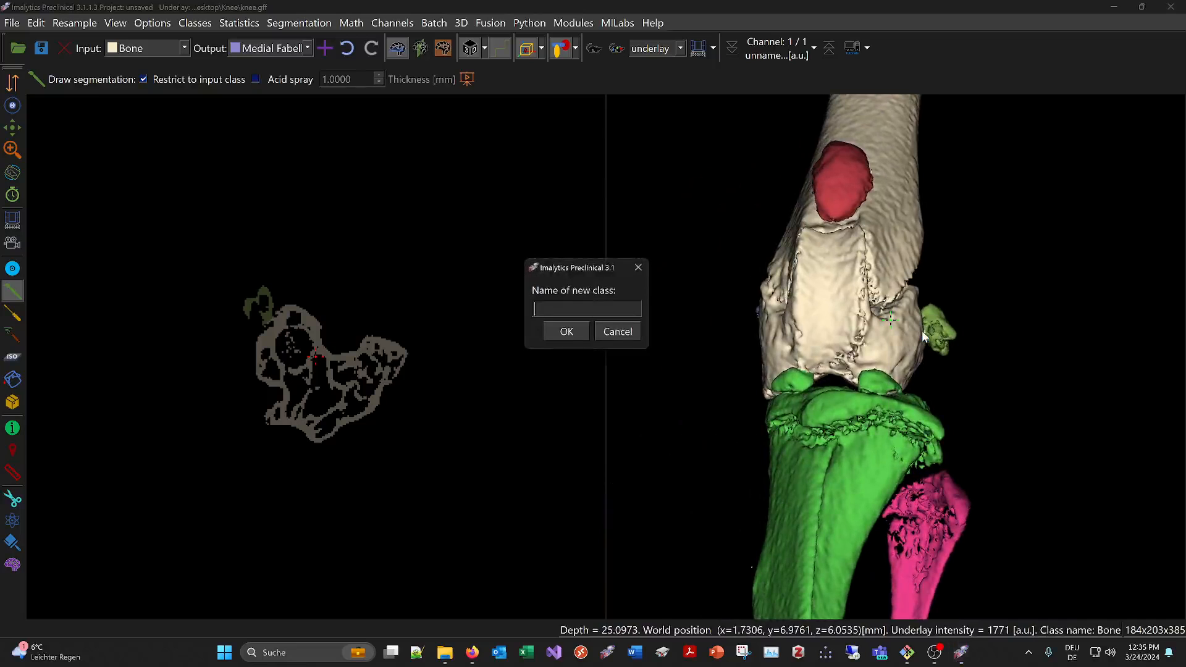
type("Femur")
key("Return")
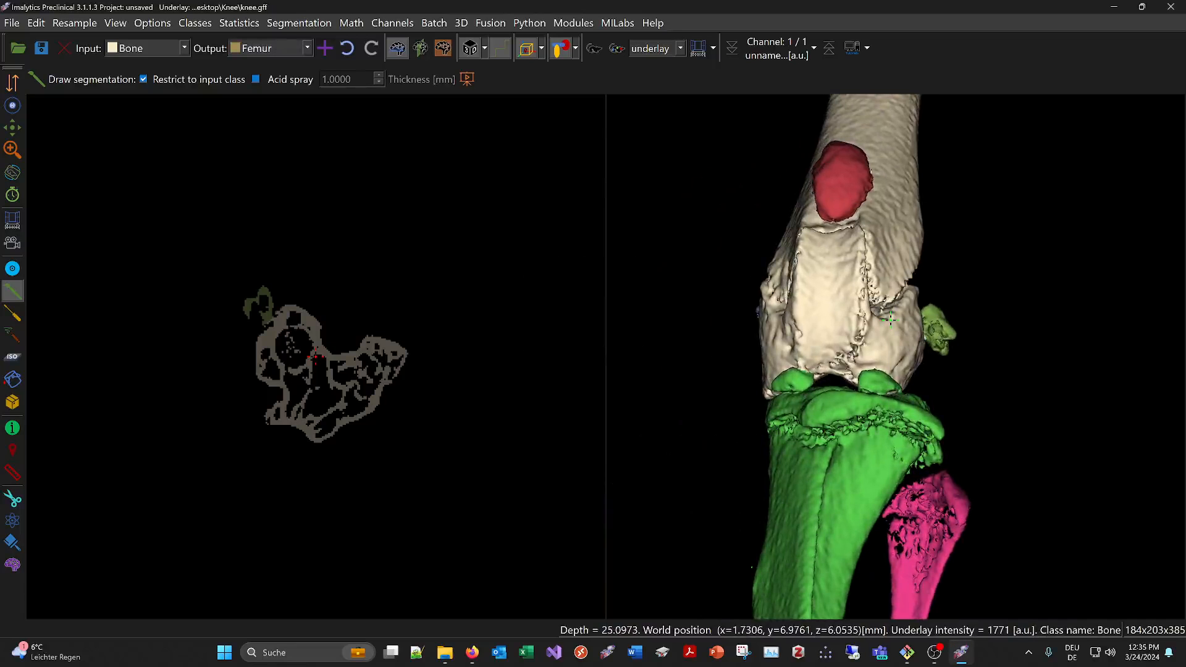
left_click(12, 379)
left_click(921, 238)
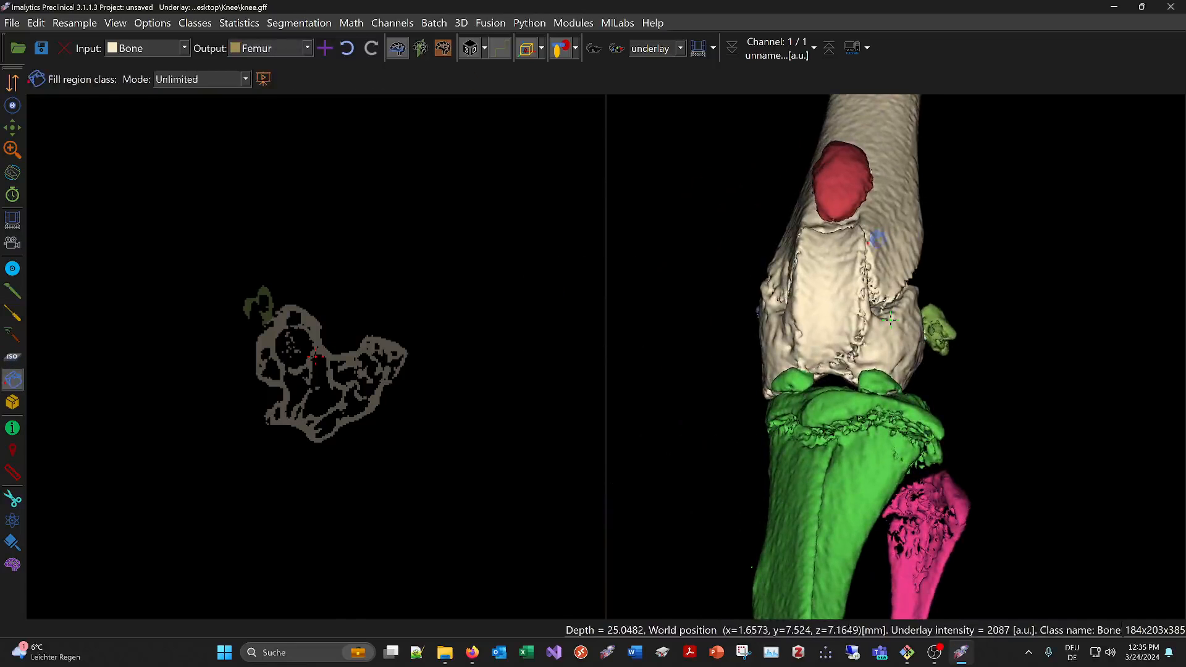
Hide the Femur class and outline the leftover Bone specks between the patella and tibia to assign them to Femur
left_click(577, 49)
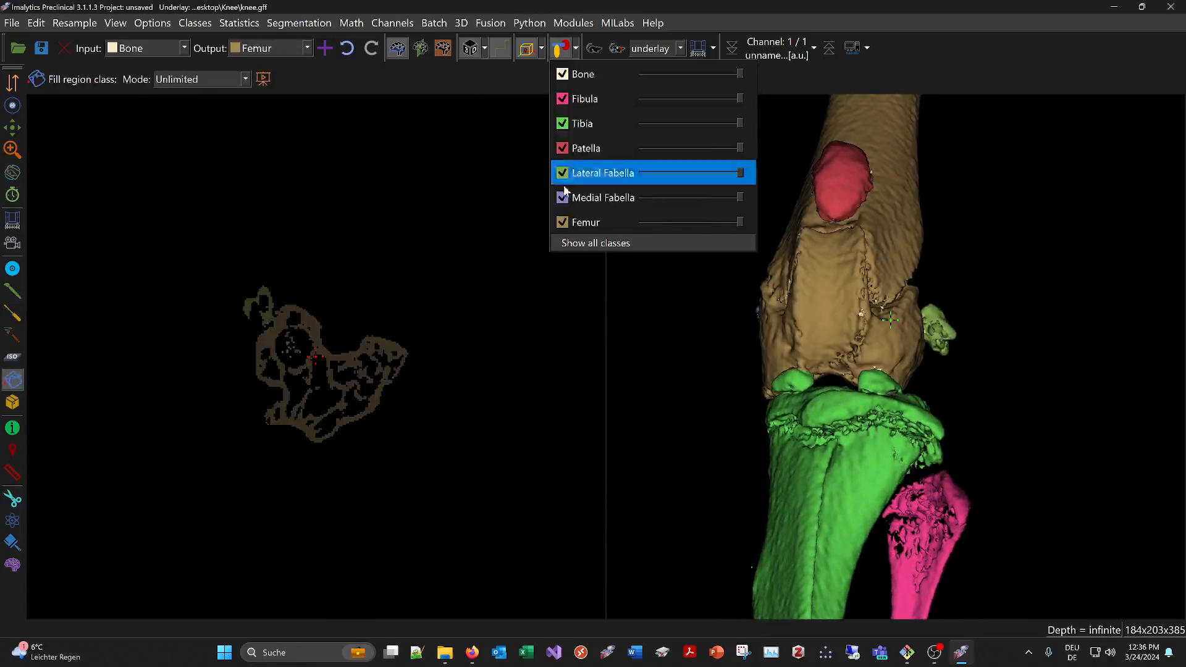
left_click(566, 223)
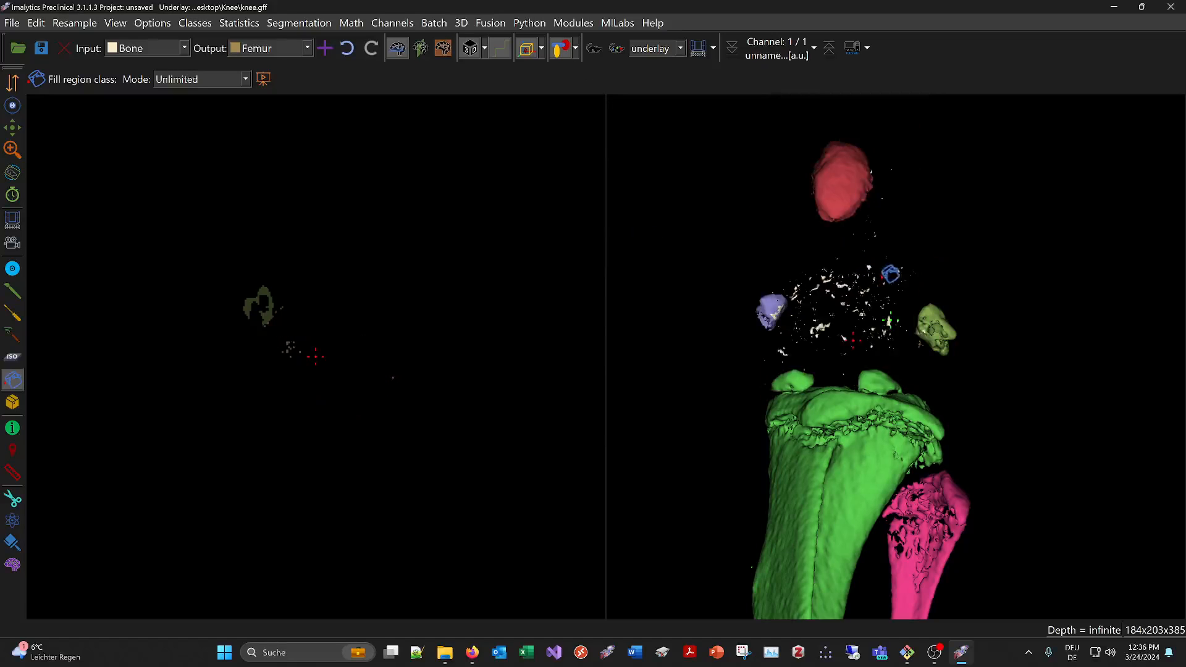
left_click(12, 291)
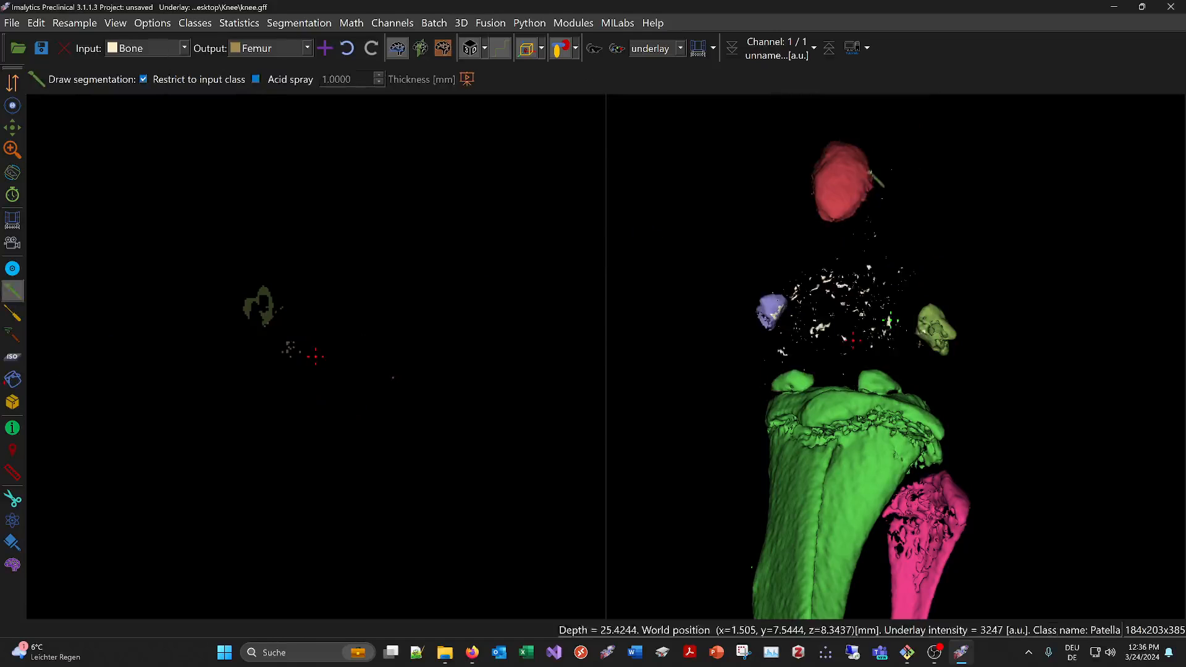
mouse_move(802, 242)
left_mouse_down()
mouse_move(815, 331)
mouse_move(865, 352)
mouse_move(924, 309)
mouse_move(925, 149)
mouse_move(925, 160)
left_mouse_up()
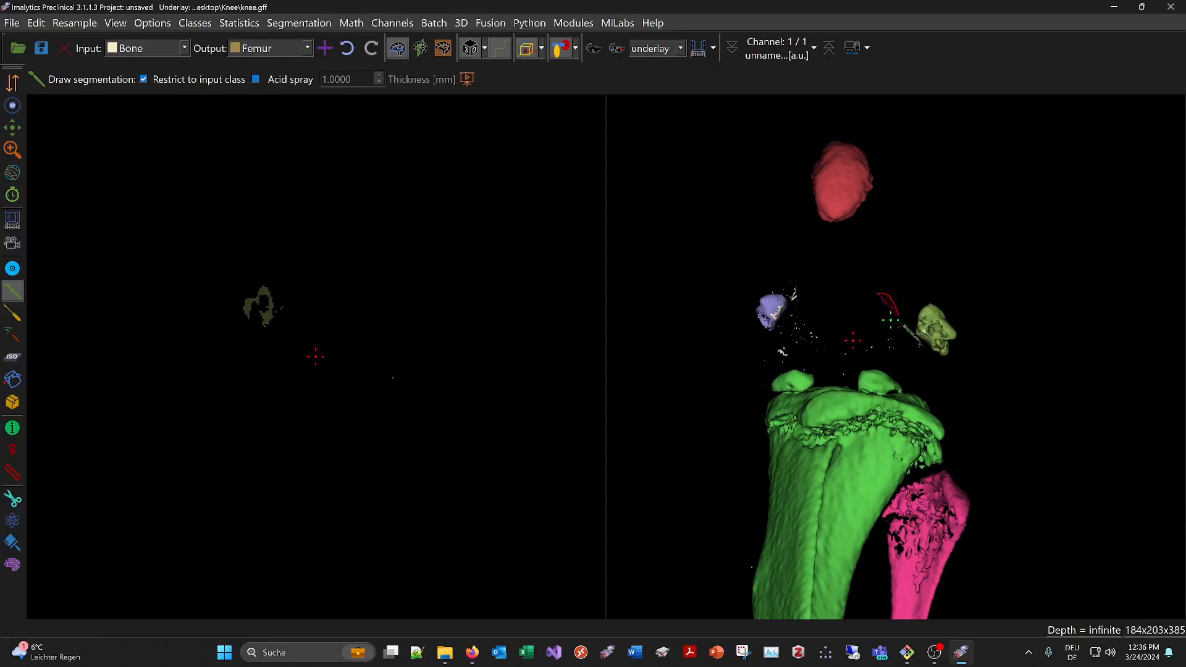
mouse_move(888, 354)
left_mouse_down()
mouse_move(761, 357)
mouse_move(853, 302)
mouse_move(809, 266)
mouse_move(890, 275)
mouse_move(890, 290)
left_mouse_up()
scroll(882, 290, "down", 4)
scroll(838, 376, "up", 7)
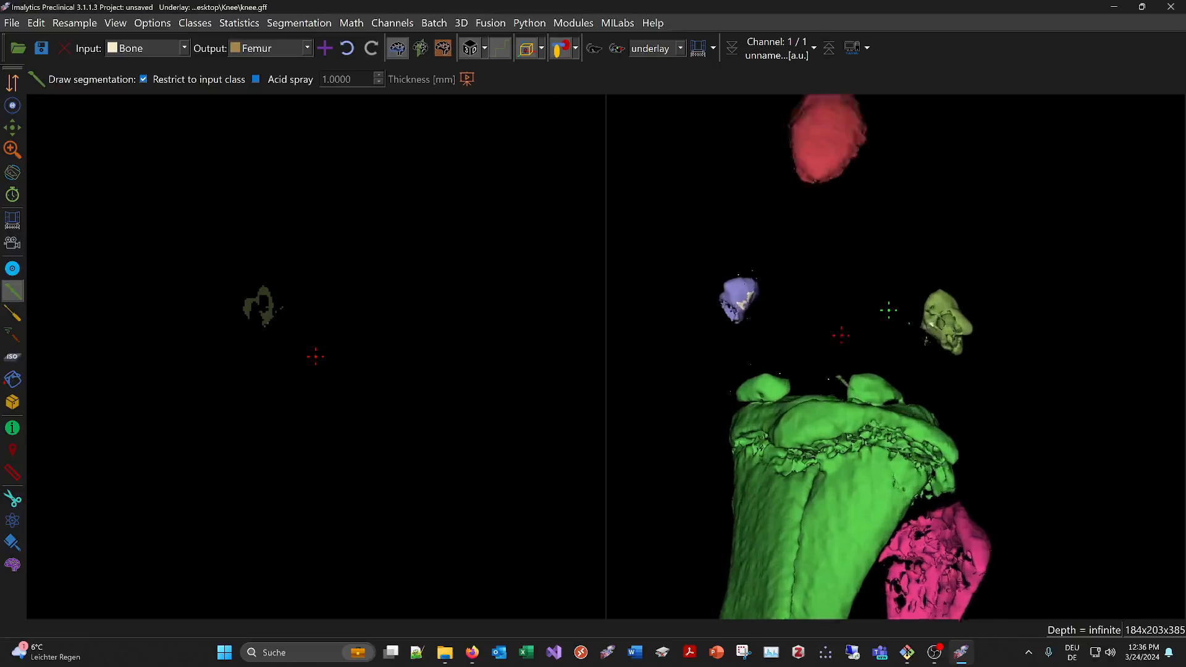
Add a new class named Lateral Ossified Meniscus with Tibia as the input class
scroll(889, 305, "up", 3)
middle_click_drag(888, 298, 942, 411)
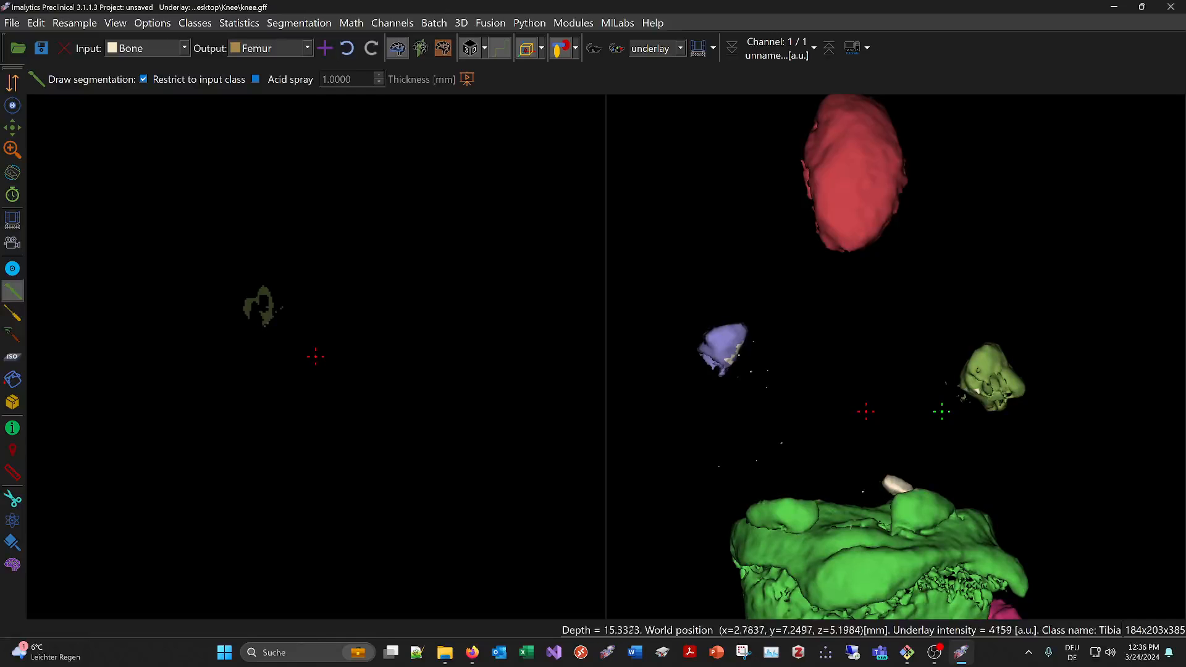
middle_click_drag(942, 412, 926, 136)
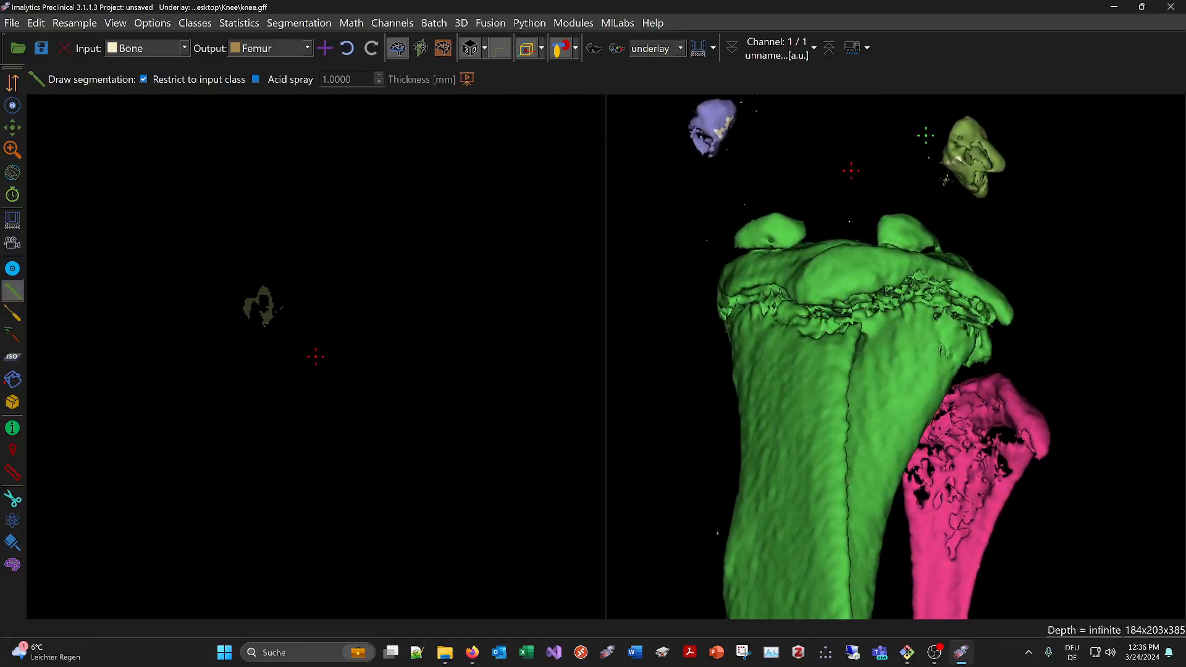
right_click(916, 232)
left_click(947, 246)
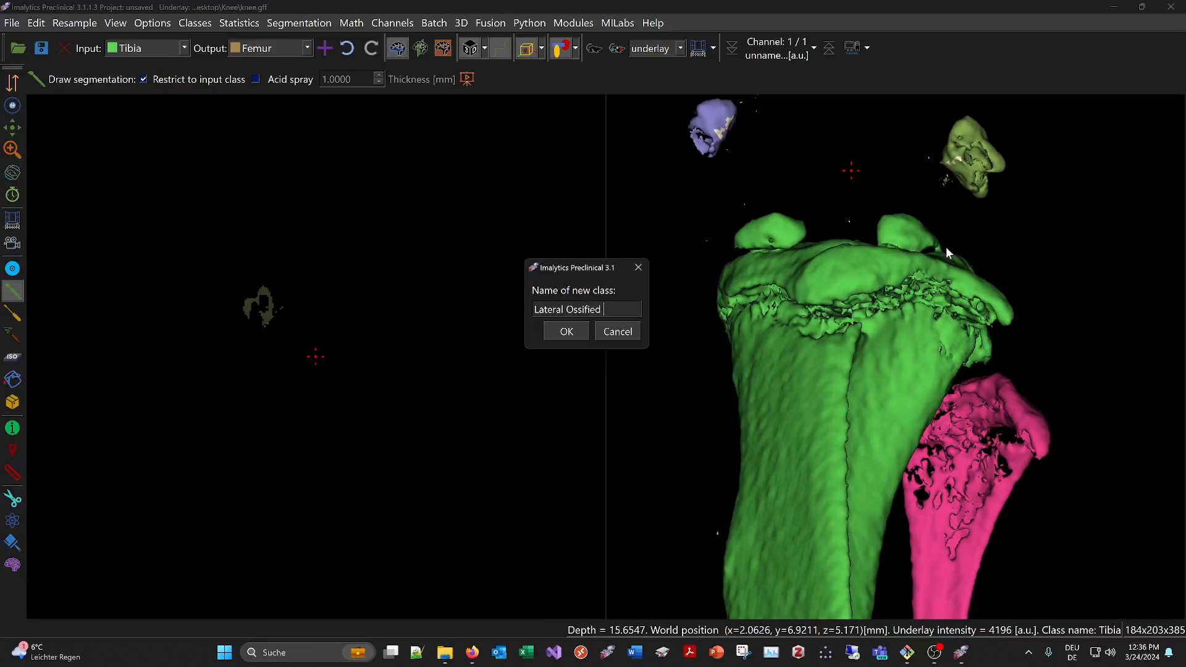
type("Lateral Ossified Meniscus")
key("Return")
Outline the lateral ossified piece on top of the tibial plateau with Draw segmentation to assign it from Tibia to Lateral Ossified Meniscus
scroll(851, 281, "up", 1)
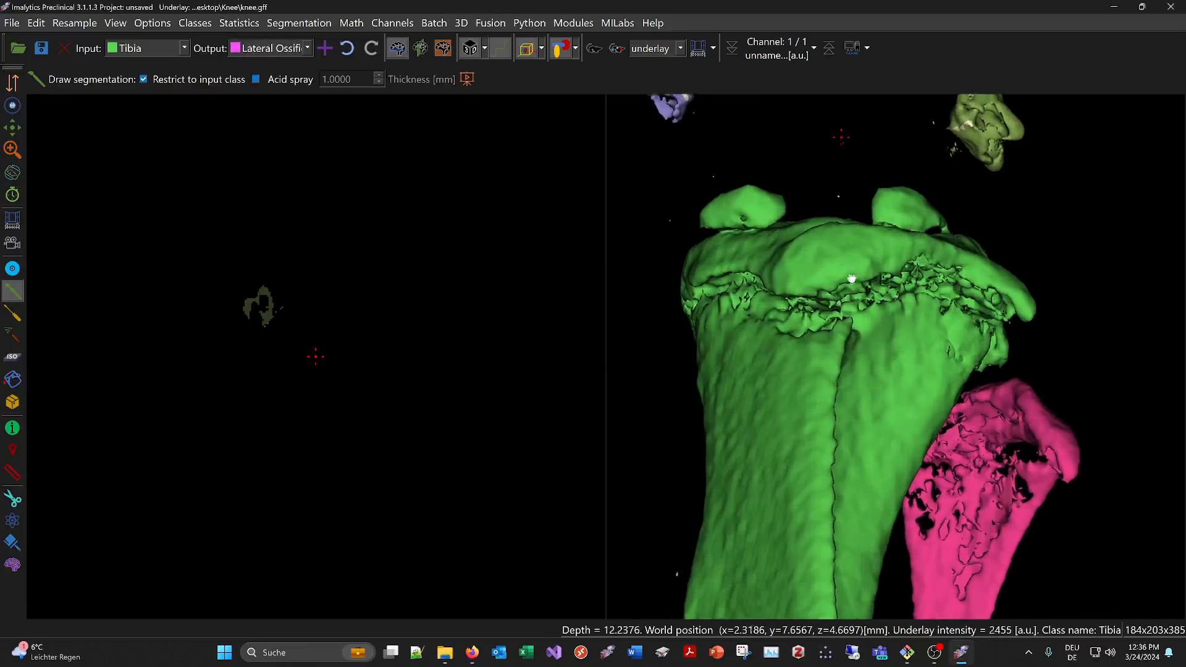
middle_click_drag(865, 271, 672, 291)
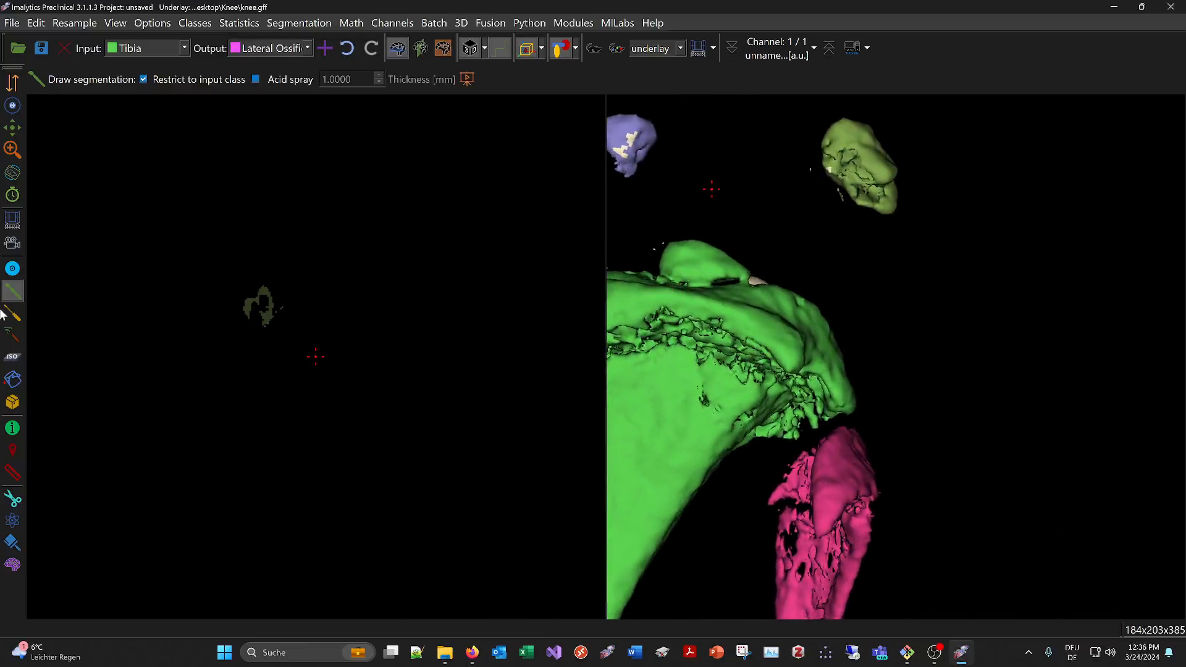
left_click(146, 48)
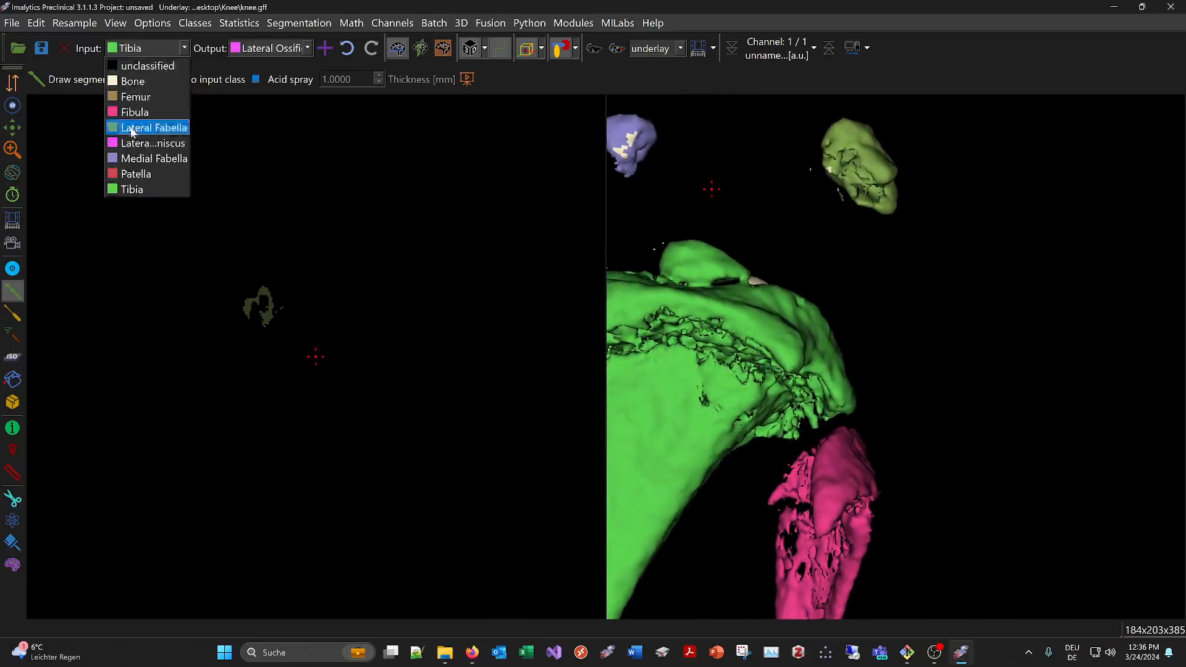
left_click(136, 81)
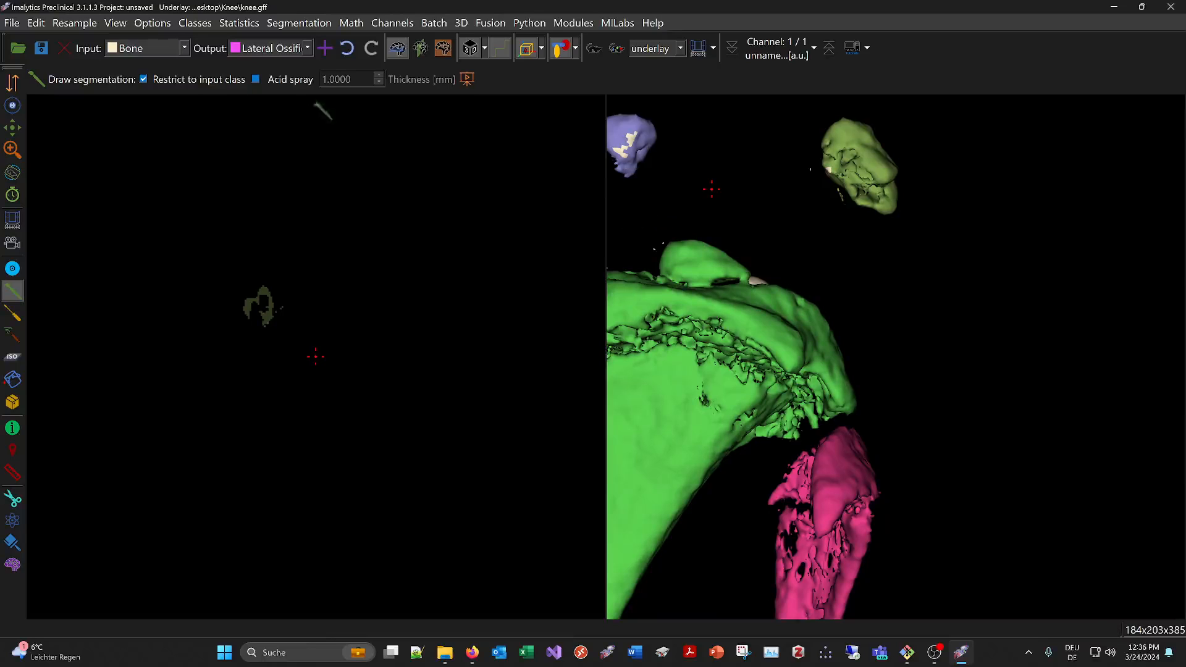
left_click(146, 49)
left_click(131, 188)
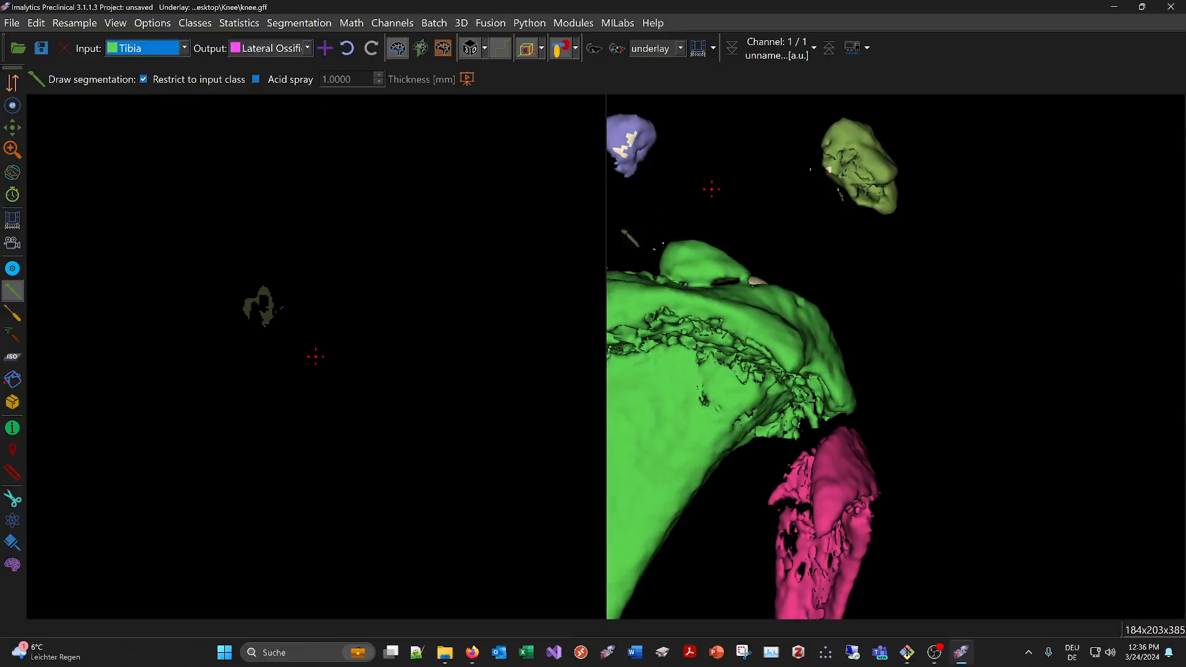
left_click_drag(716, 276, 701, 244)
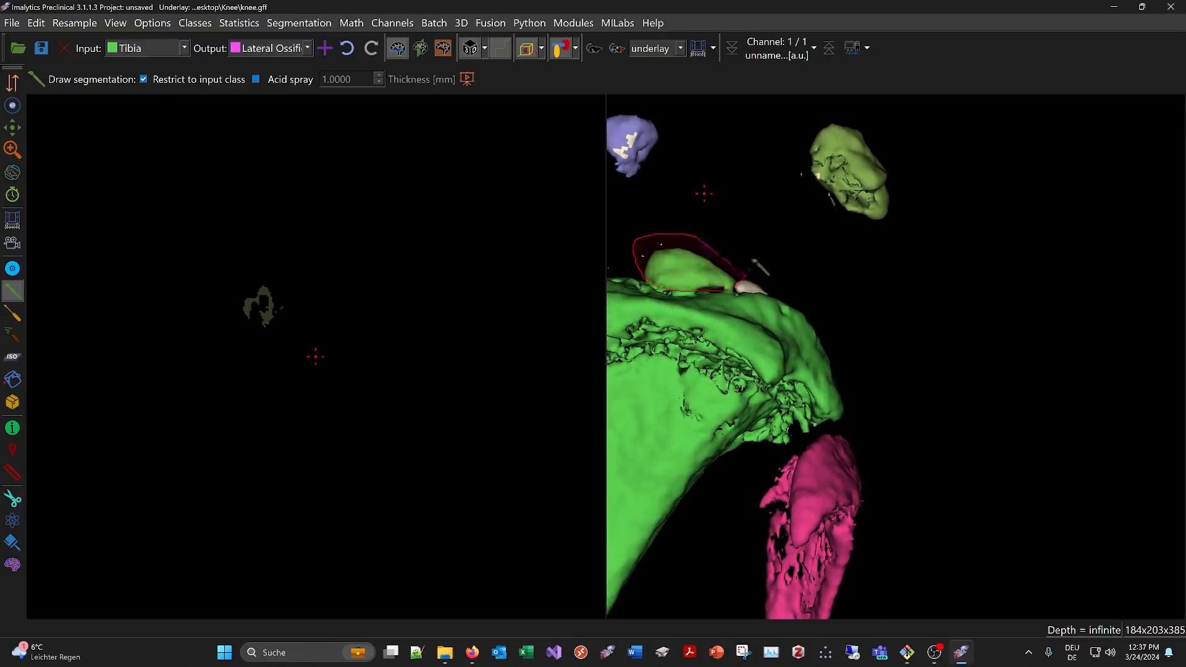
left_click_drag(753, 261, 705, 237)
Add a new class named Medial Ossified Meniscus with Tibia as the input class
scroll(707, 300, "down", 2)
right_click(708, 325)
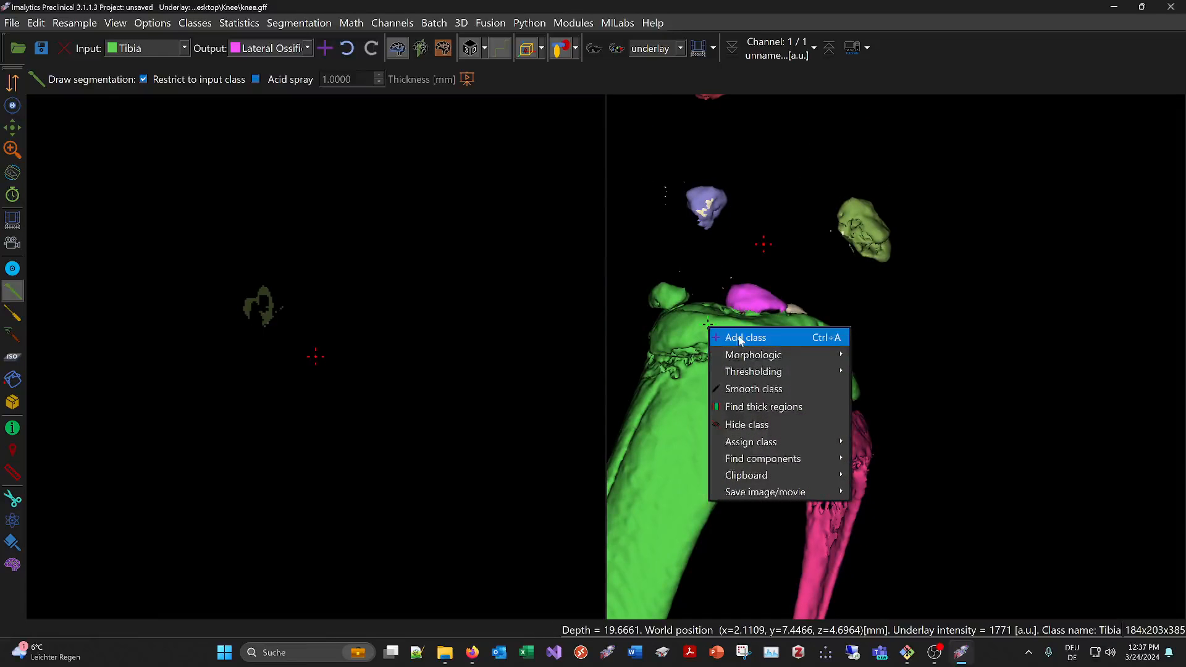
left_click(741, 339)
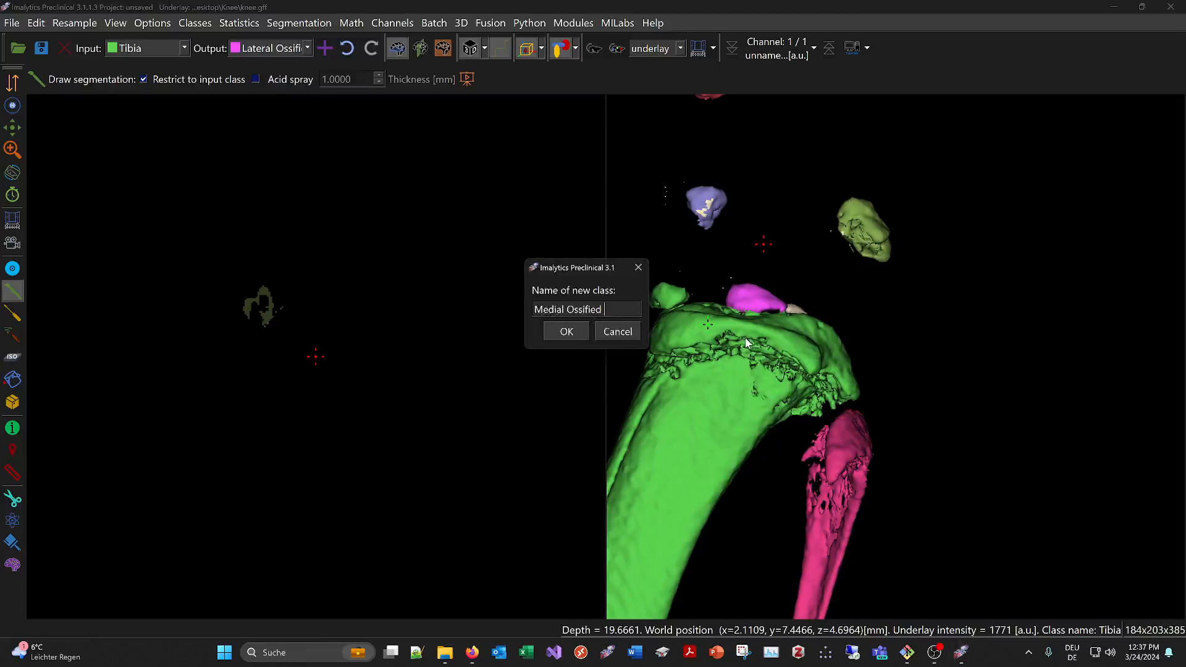
type("Medial Ossified Meniscus")
left_click(566, 332)
Outline the medial ossified piece on top of the tibial plateau to assign it from Tibia to Medial Ossified Meniscus
scroll(738, 358, "up", 1)
middle_click_drag(738, 358, 835, 347)
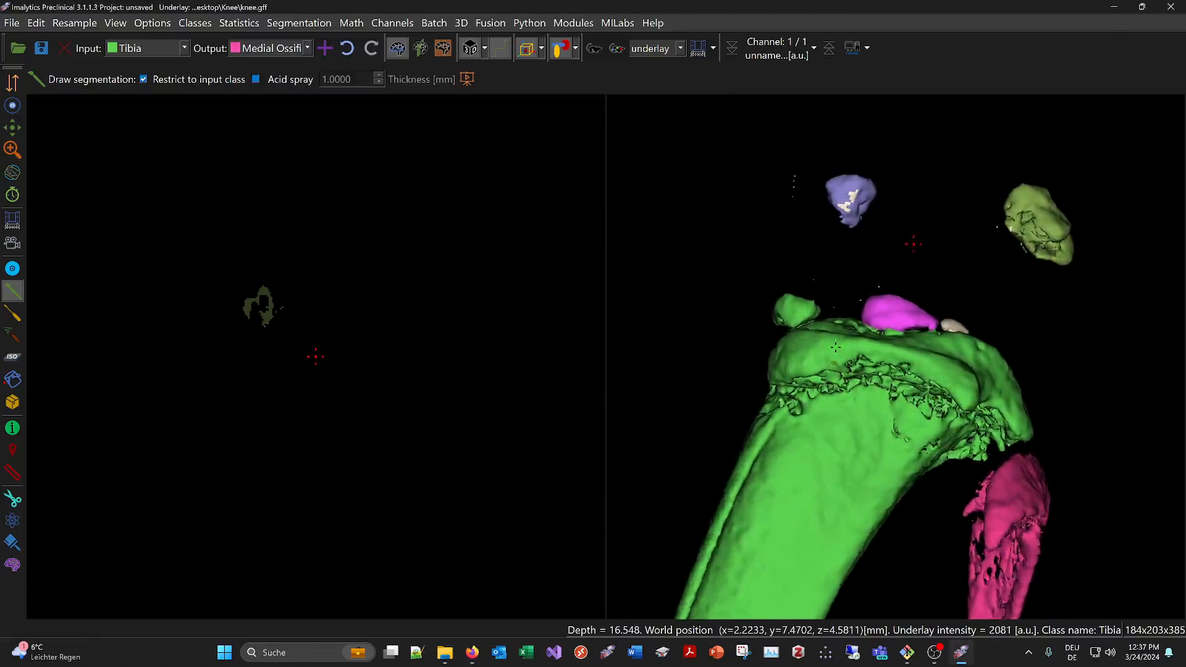
scroll(835, 348, "up", 2)
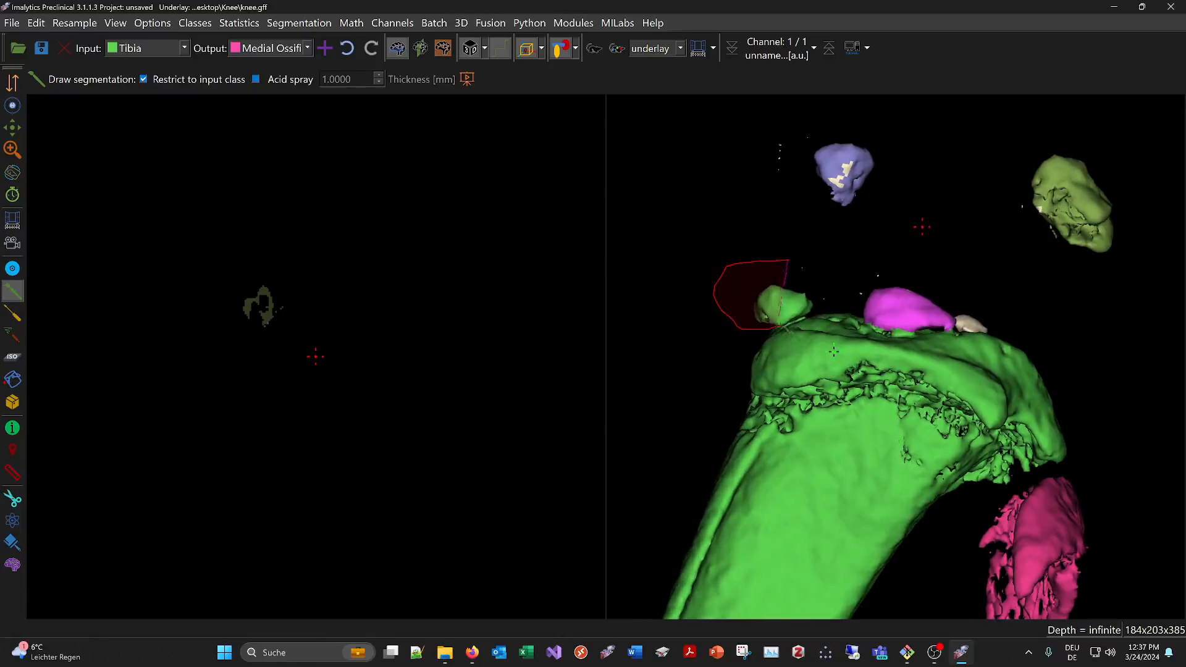
left_click_drag(809, 289, 805, 284)
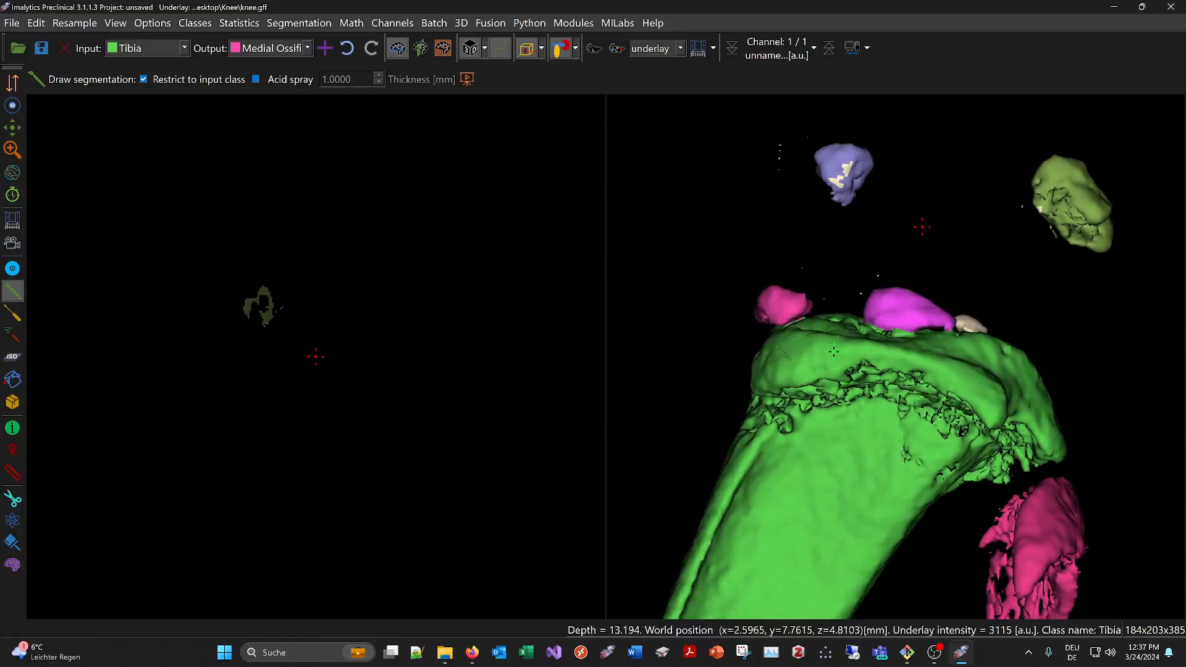
Add a new class named Small for the remaining small bone pieces on the tibial plateau
scroll(810, 289, "down", 5)
mouse_move(1022, 361)
middle_mouse_down()
mouse_move(853, 419)
mouse_move(776, 418)
mouse_move(638, 384)
middle_mouse_up()
mouse_move(855, 377)
middle_mouse_down()
mouse_move(871, 348)
mouse_move(872, 365)
middle_mouse_up()
right_click(921, 356)
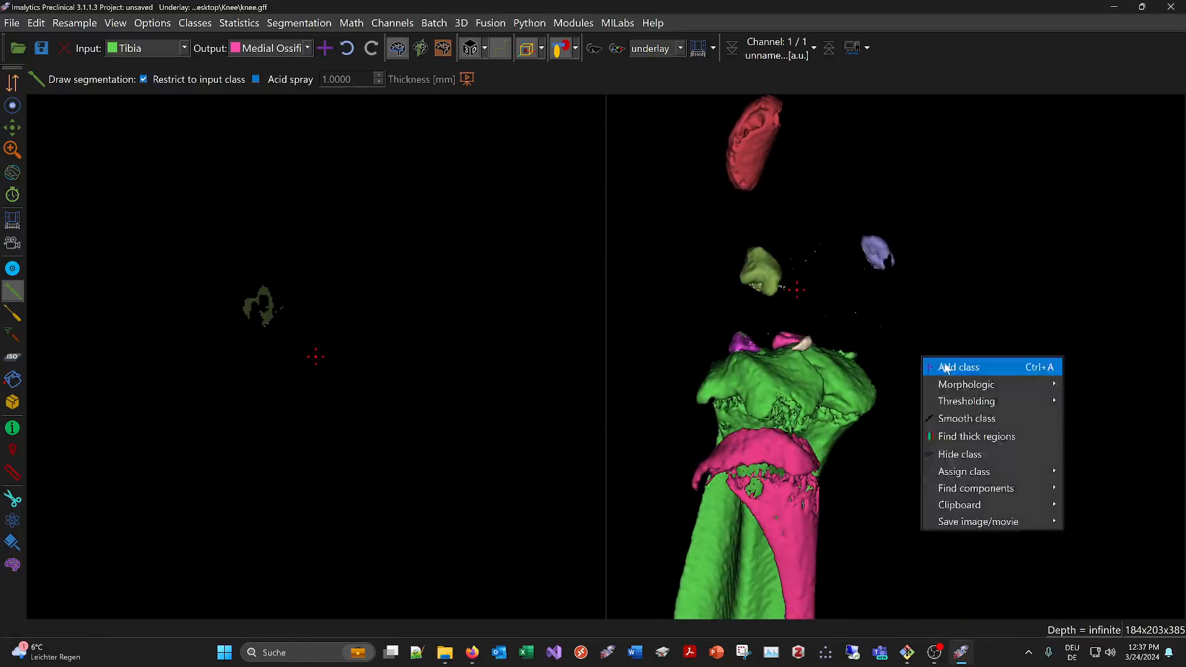
left_click(949, 366)
type("Smal")
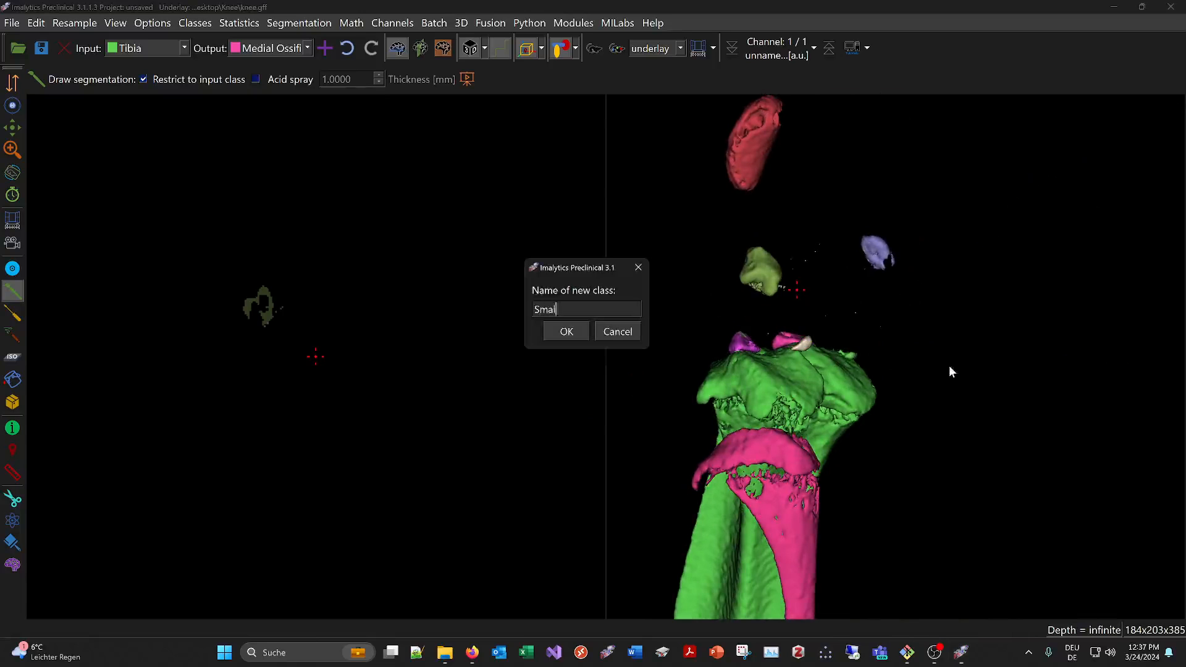
type("l")
key("Return")
Region-fill the small leftover Bone piece on the tibial plateau and the tiny Tibia fragment at its edge into the Small class
left_click(12, 379)
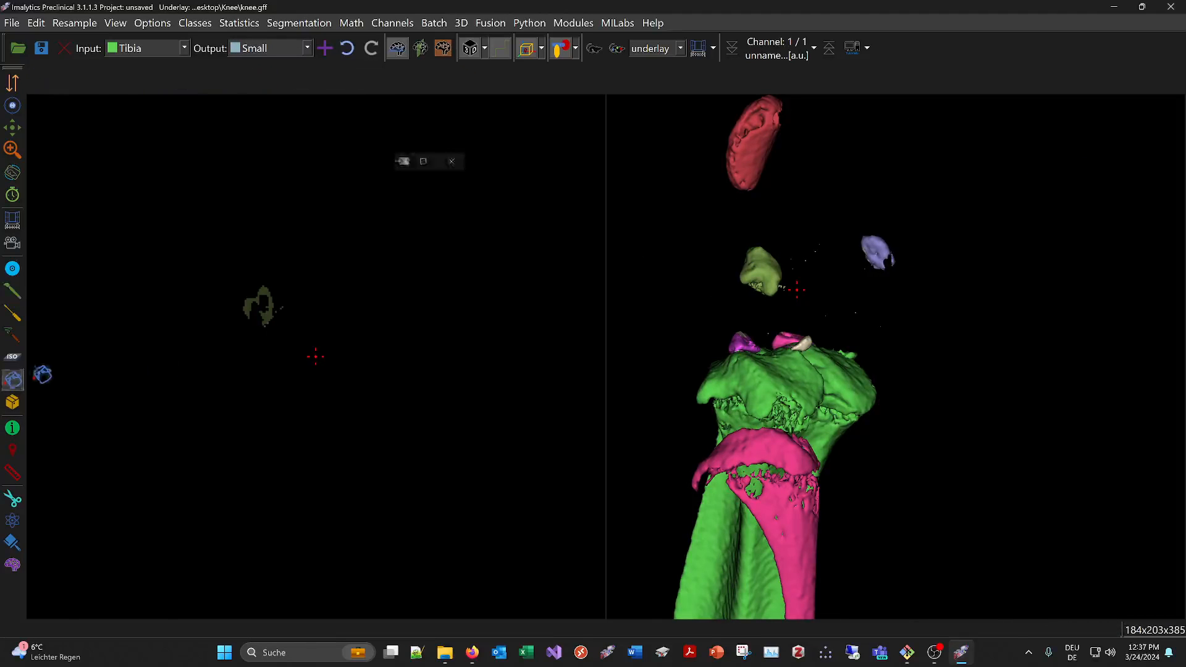
left_click(803, 341)
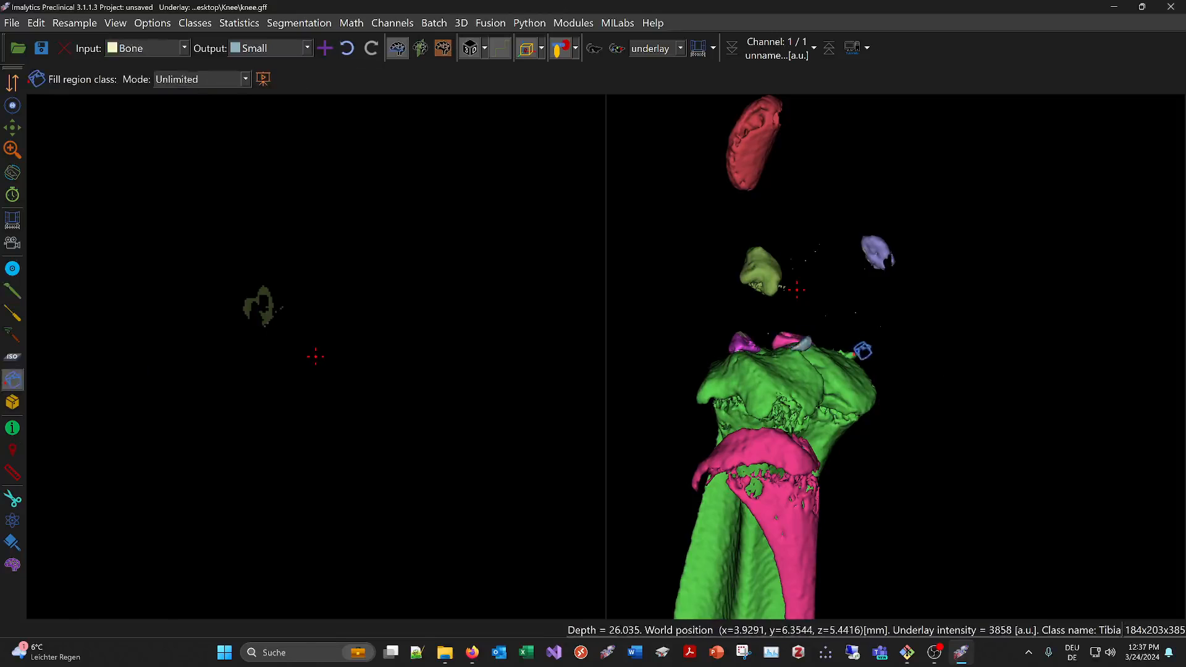
left_click(856, 354)
Show all classes, including the hidden Femur, and view the complete segmented knee from the front
scroll(855, 375, "down", 4)
middle_click_drag(722, 474, 1052, 427)
left_click(575, 49)
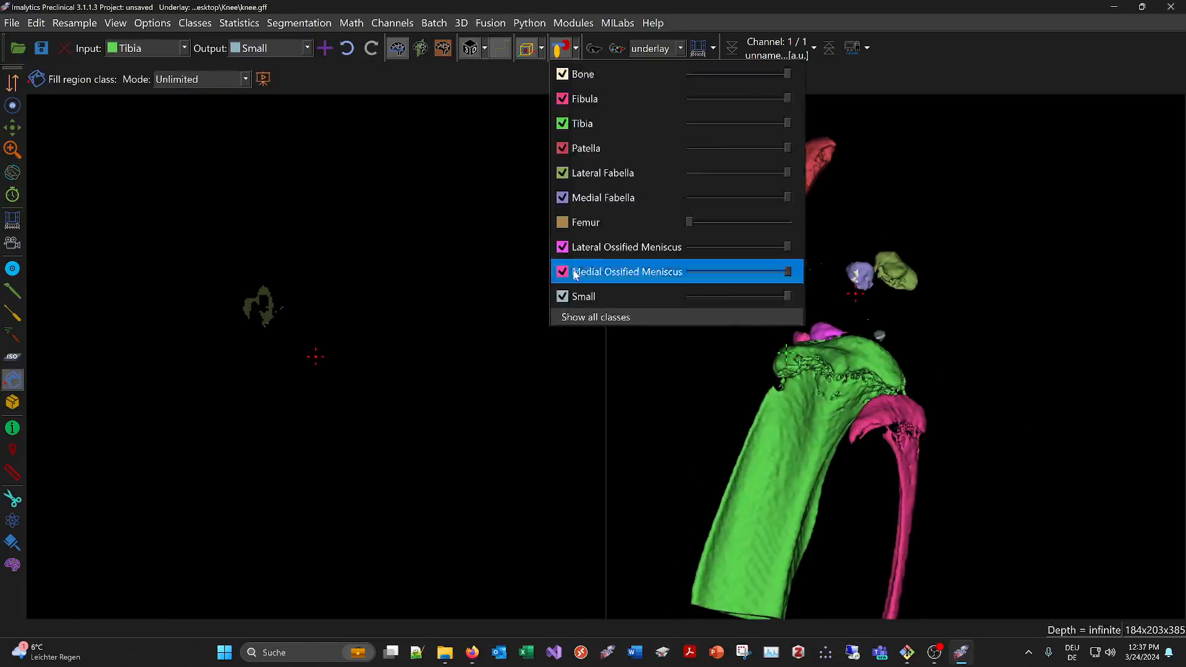
left_click(584, 316)
middle_click_drag(781, 408, 946, 383)
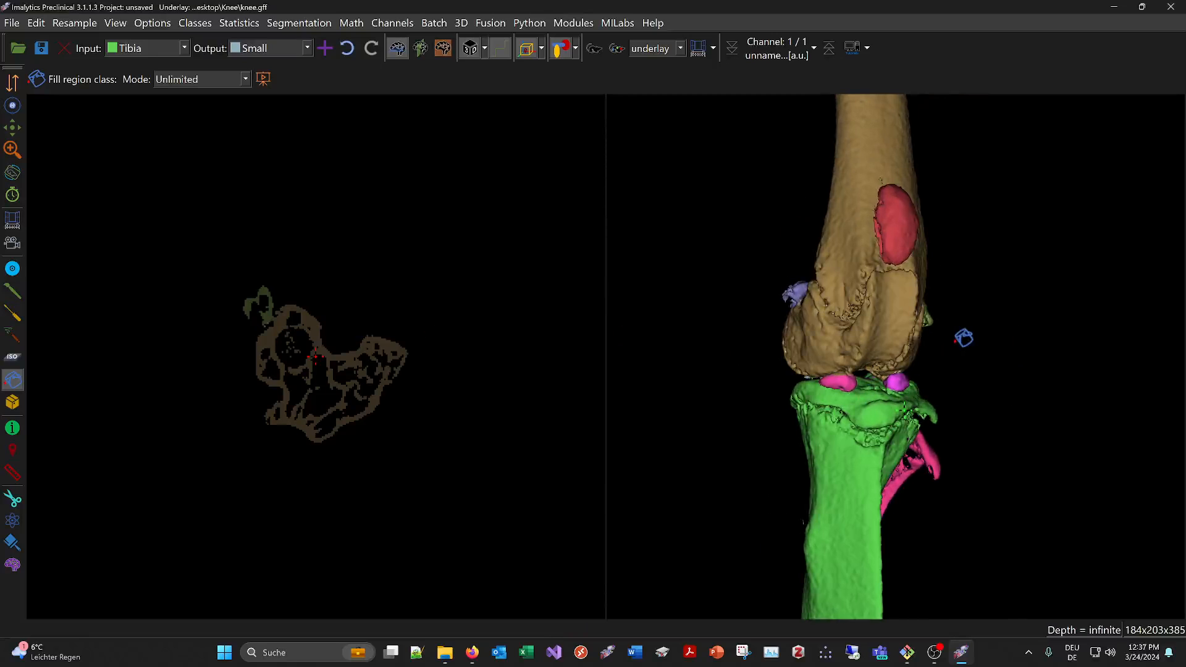
Compute the class statistics for the selected layer and examine each class's volume and mean intensity
left_click(220, 24)
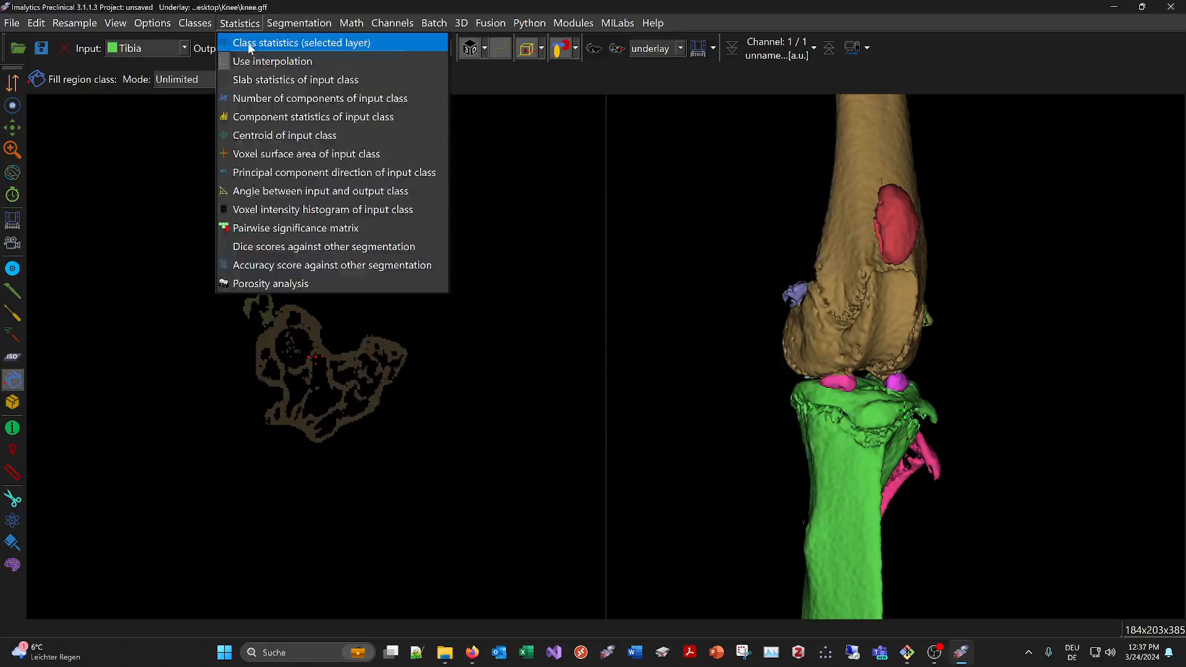
left_click(247, 43)
left_click_drag(667, 187, 536, 169)
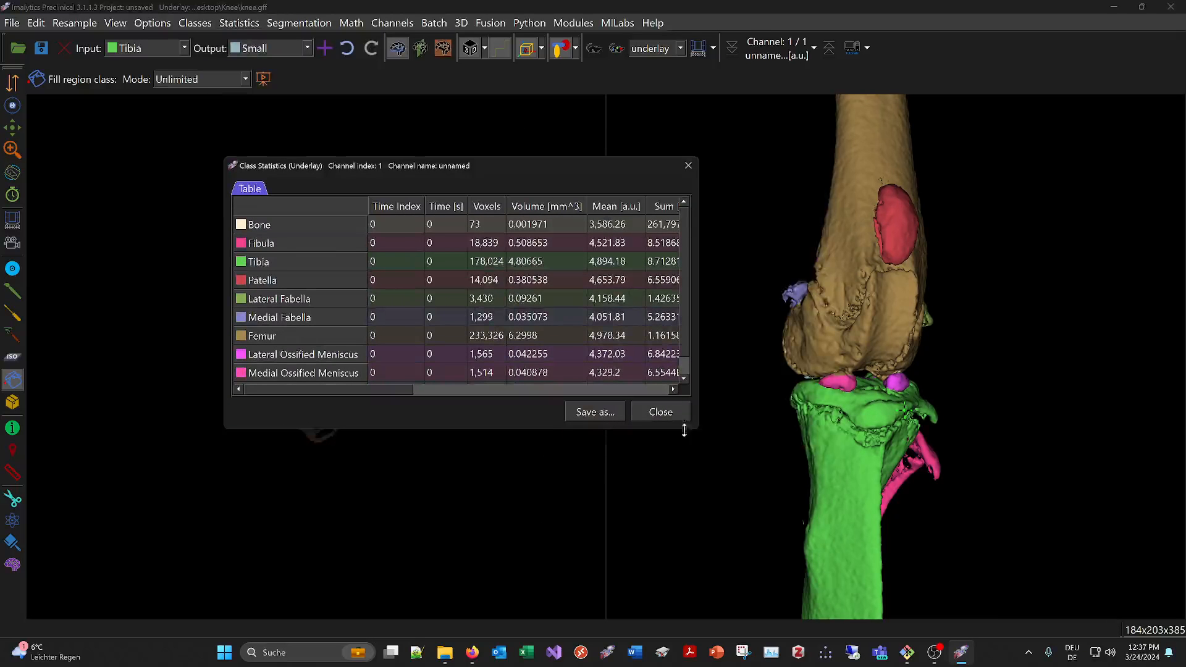
left_click_drag(695, 430, 973, 530)
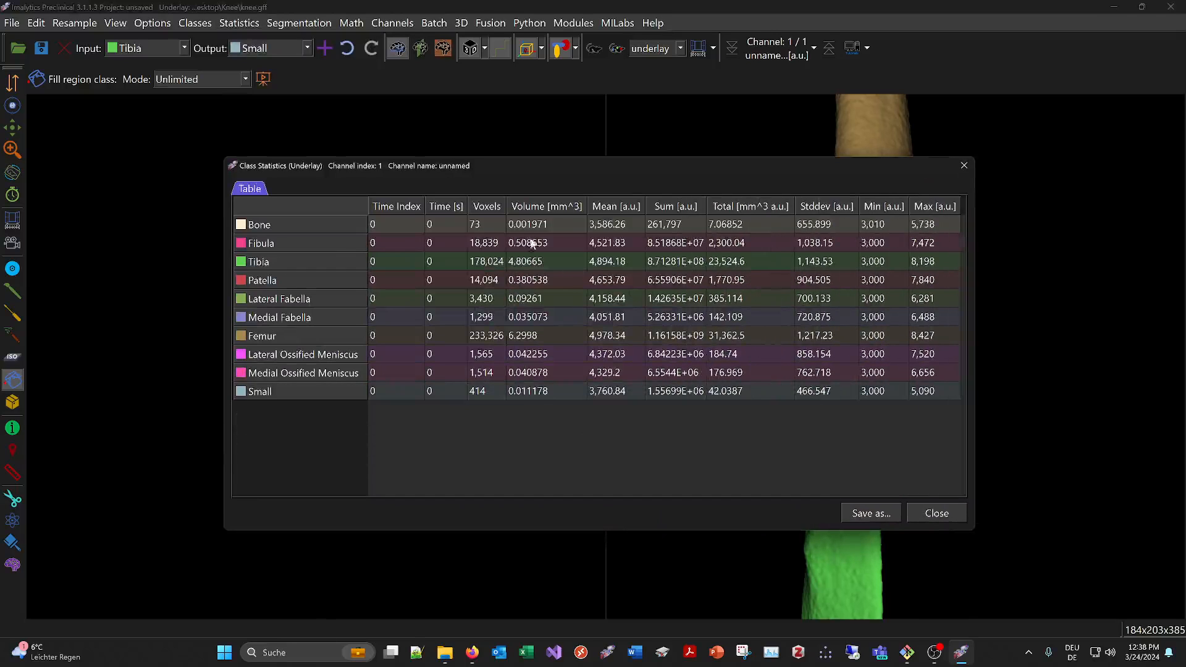
left_click_drag(530, 224, 554, 391)
left_click(712, 449)
left_click_drag(614, 228, 600, 393)
left_click(663, 430)
left_click(938, 513)
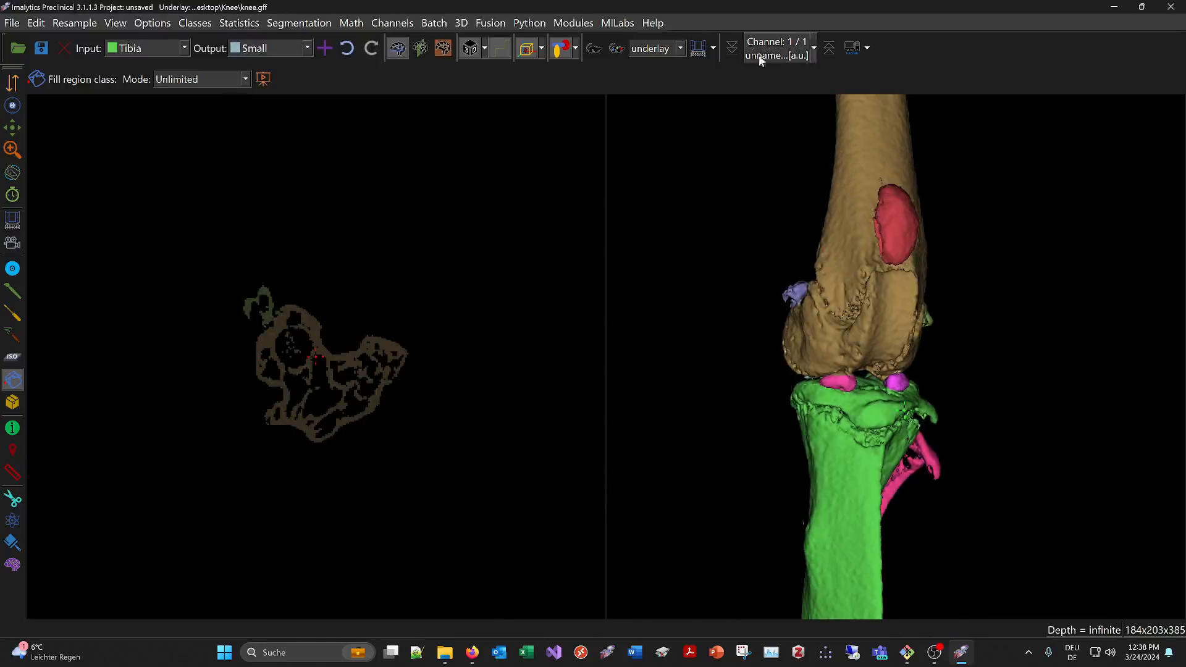
Set the channel unit of the underlay to HU
left_click(812, 49)
left_click(794, 165)
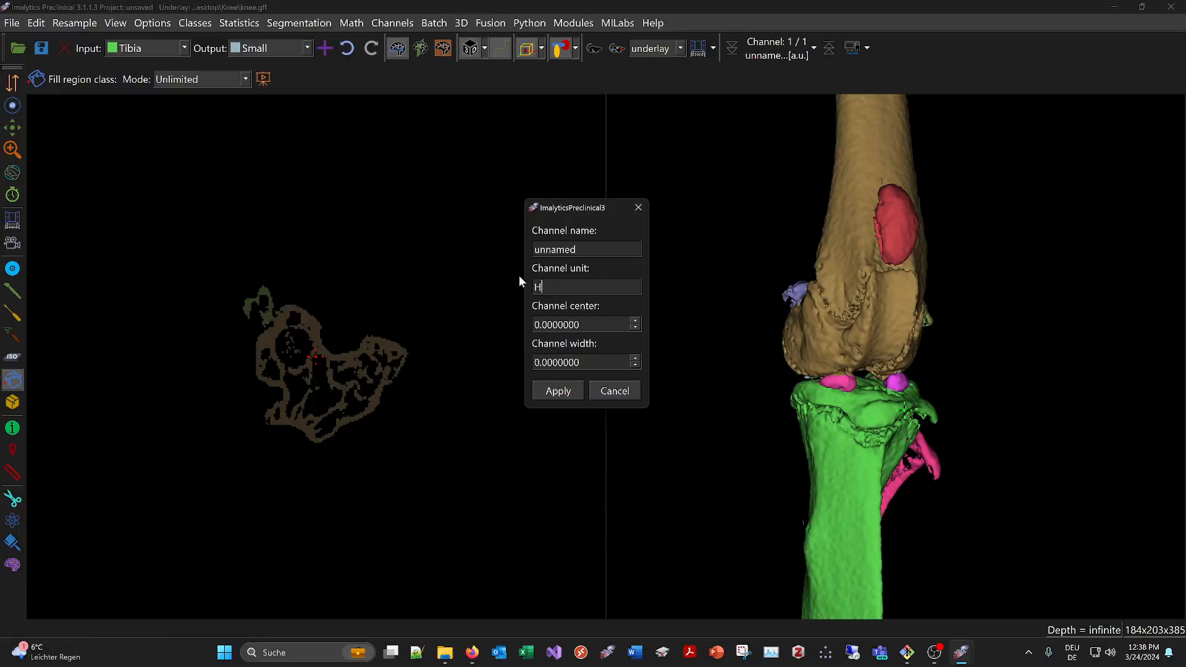
left_click(570, 393)
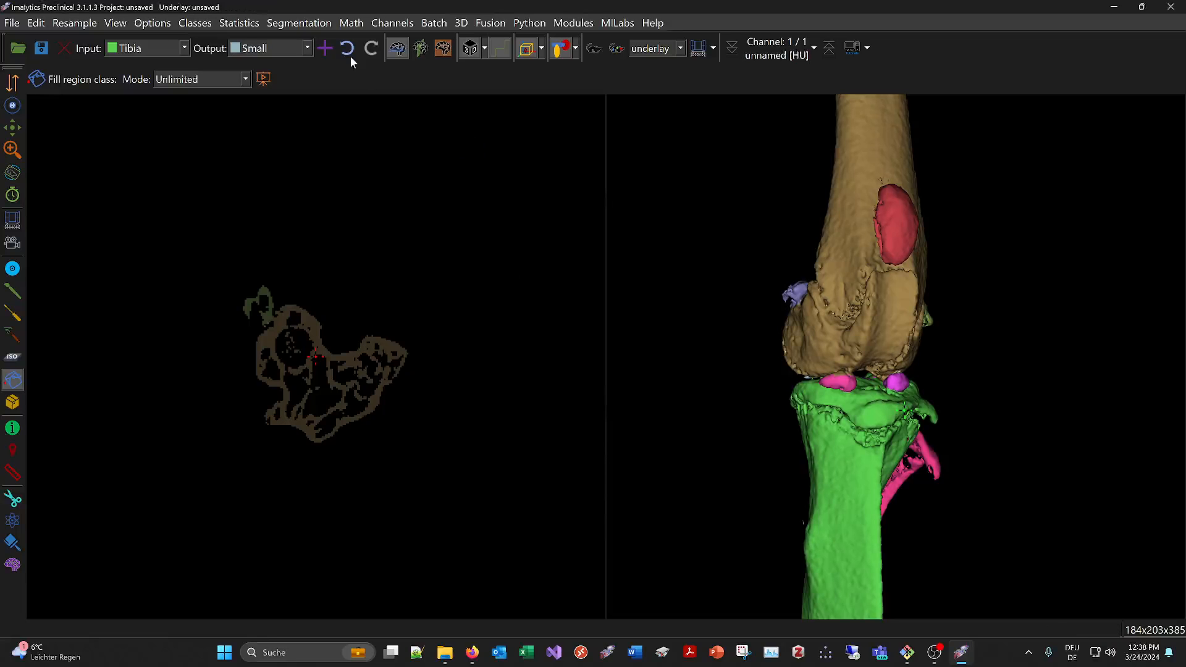
Recompute the class statistics to check the intensity unit in the column headings
left_click(238, 23)
left_click(241, 23)
left_click_drag(699, 185, 580, 154)
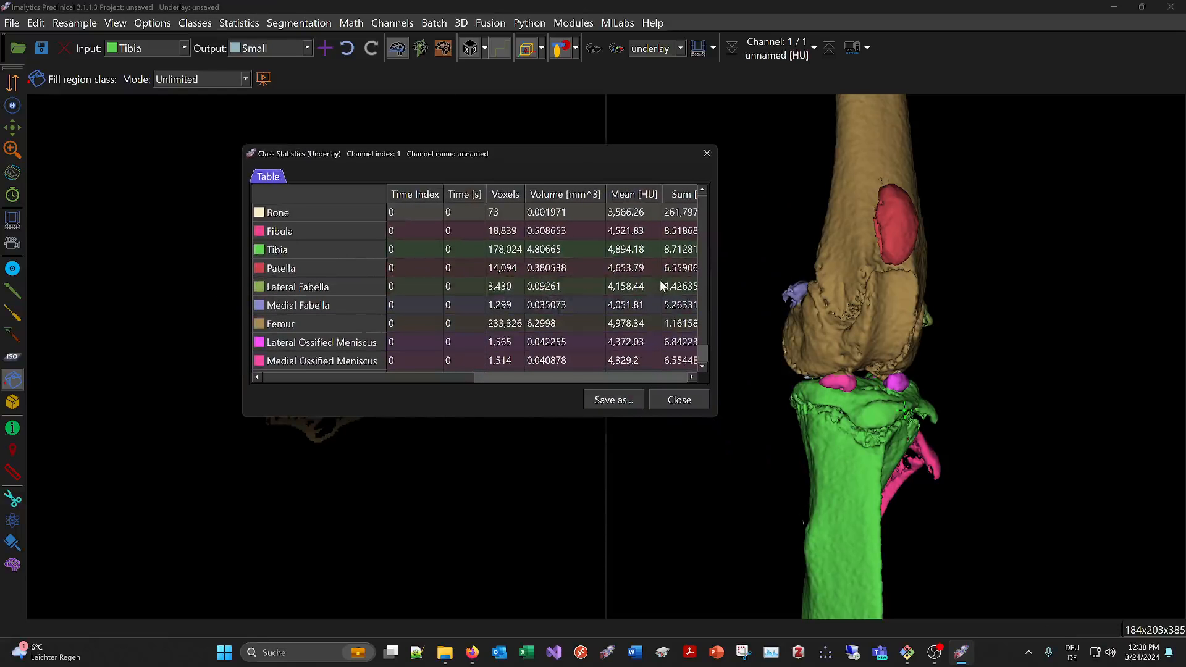
left_click(678, 401)
left_click(934, 655)
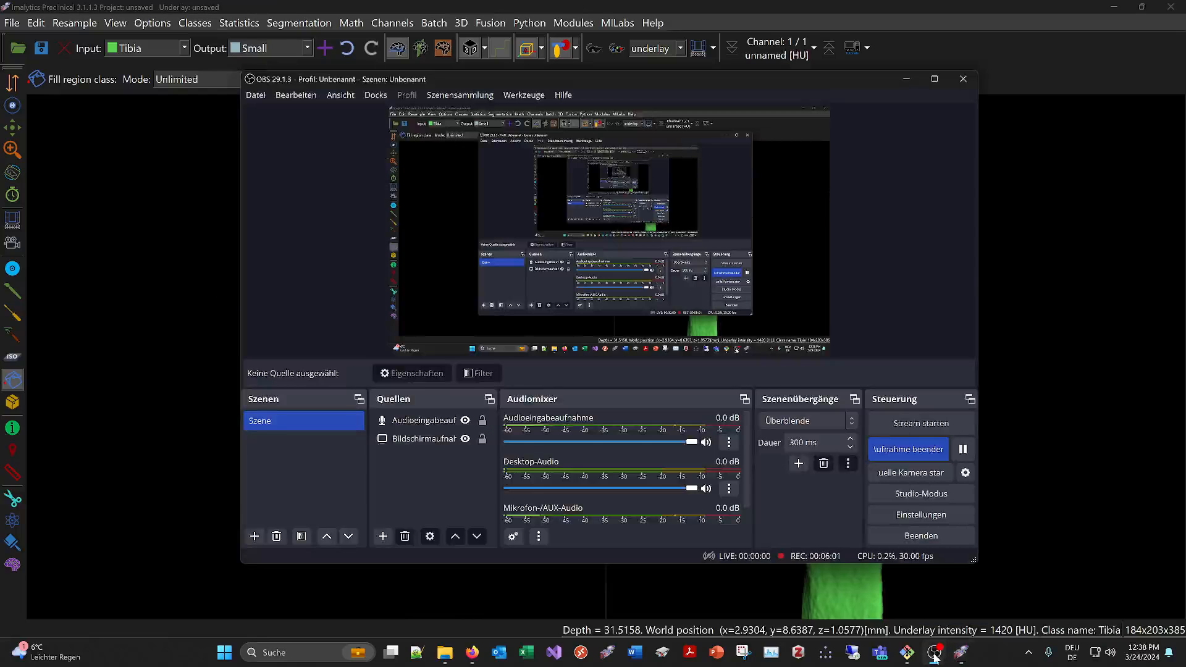